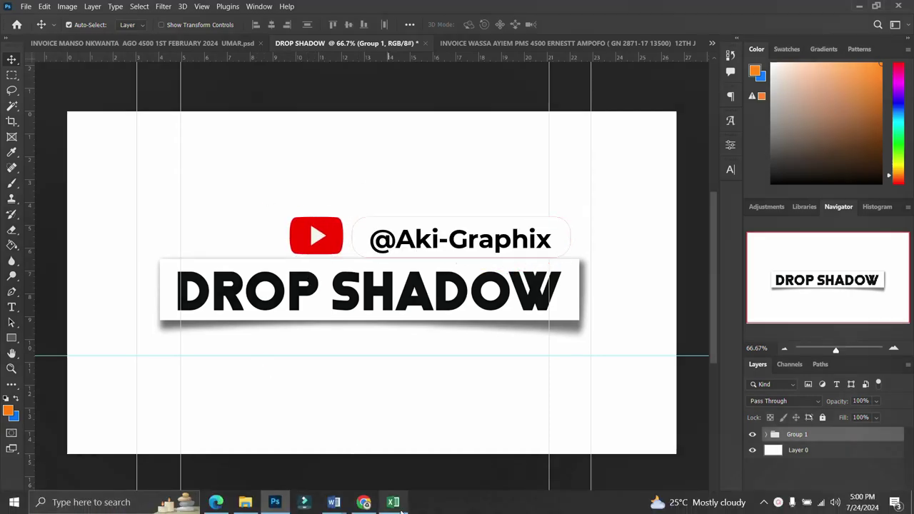
Expand Group 1 to show its layers, including Rectangle 1's Drop Shadow
{"action": "mouse_move", "coordinate": [393, 509]}
{"action": "left_mouse_down"}
{"action": "mouse_move", "coordinate": [378, 510]}
{"action": "mouse_move", "coordinate": [392, 511]}
{"action": "left_mouse_up"}
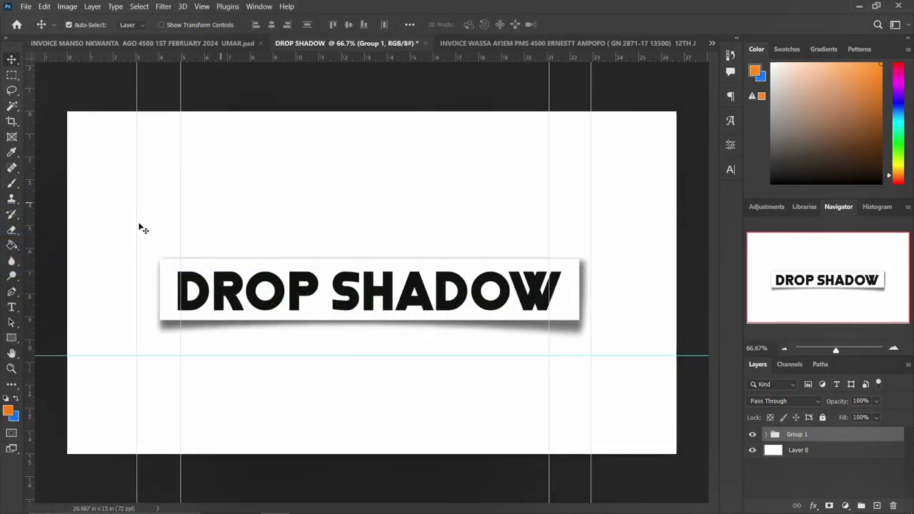
{"action": "left_click", "coordinate": [175, 327]}
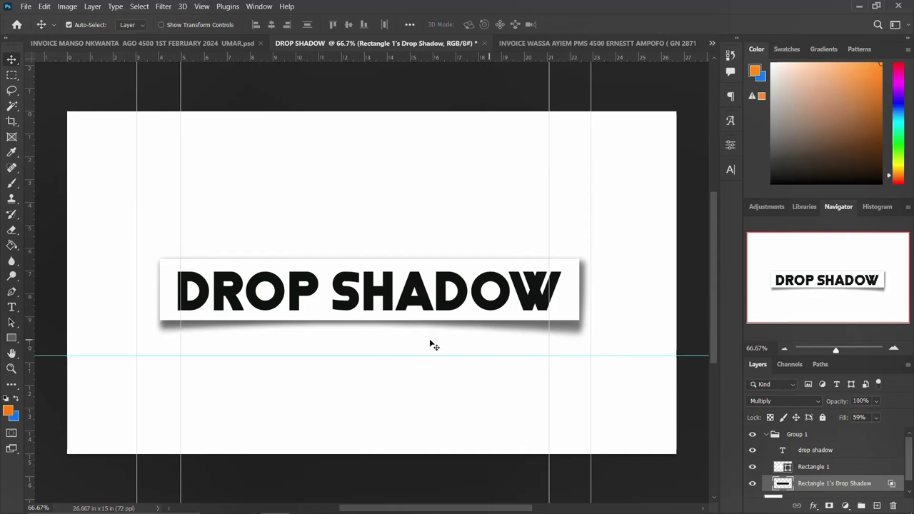
Collapse Group 1 so only Group 1 and Layer 0 are listed
{"action": "left_click", "coordinate": [766, 437]}
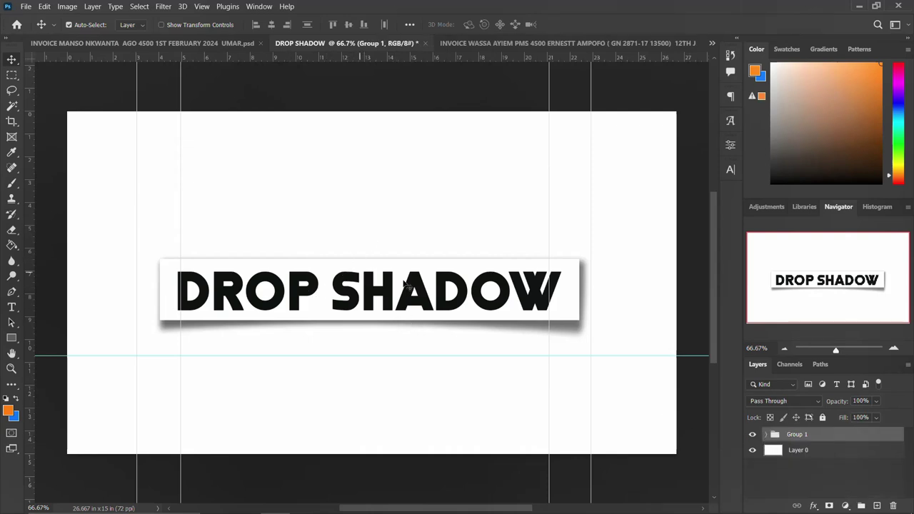
Hide Group 1 and close the New Document dialog without creating a file
{"action": "left_click", "coordinate": [752, 436]}
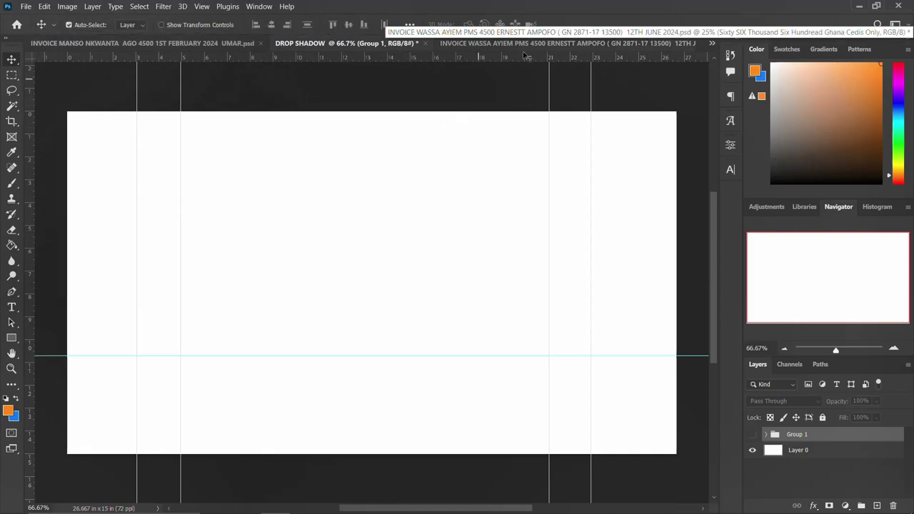
{"action": "key", "text": "ctrl+n"}
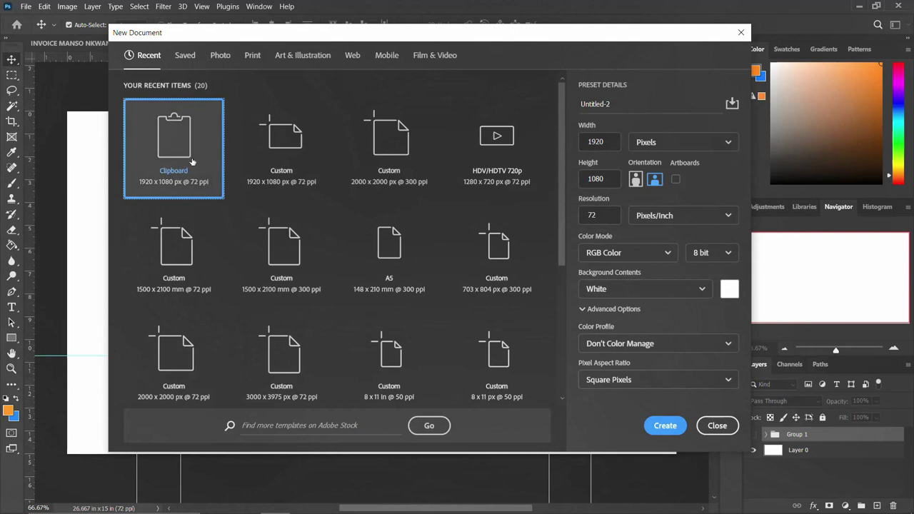
{"action": "left_click", "coordinate": [716, 426]}
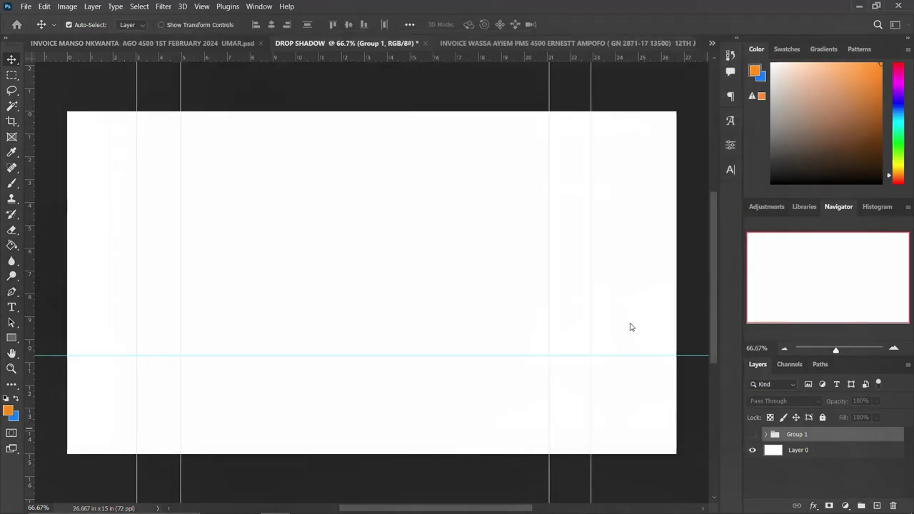
Create a WELCOME text layer near the canvas centre
{"action": "left_click", "coordinate": [12, 307]}
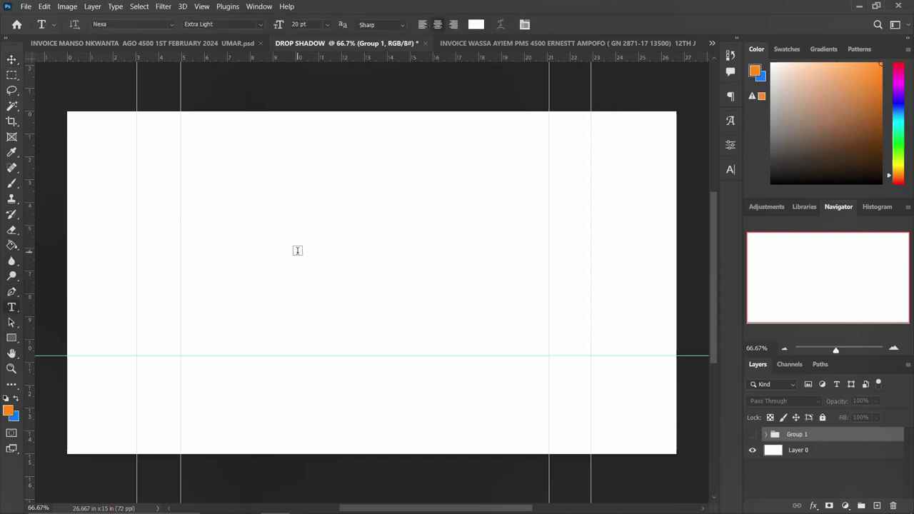
{"action": "left_click", "coordinate": [298, 249]}
{"action": "key", "text": "BackSpace"}
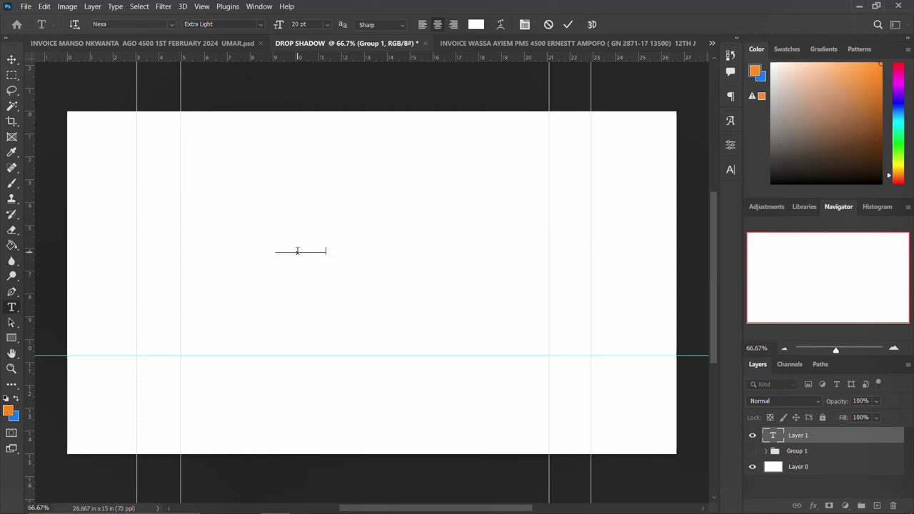
{"action": "key", "text": "ctrl+Return"}
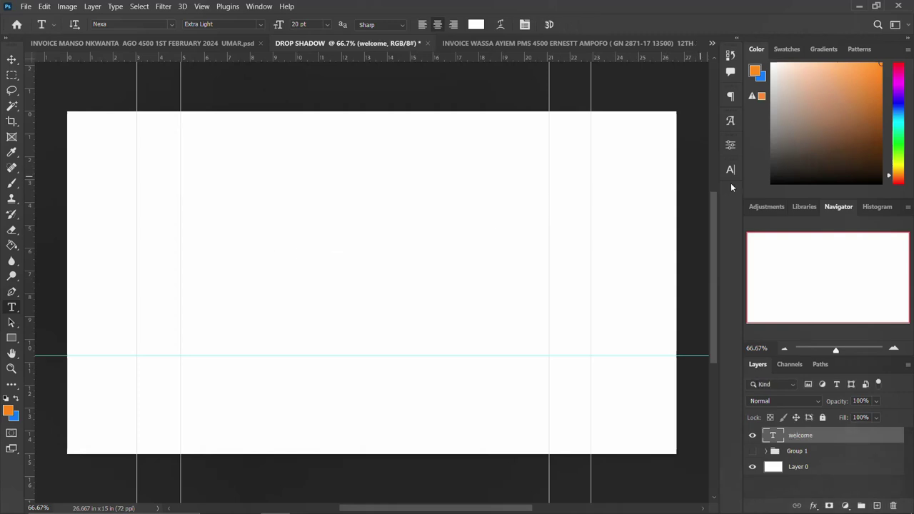
Make the text black (000000) in the Coral Colour font with tracking 0
{"action": "left_click", "coordinate": [730, 170]}
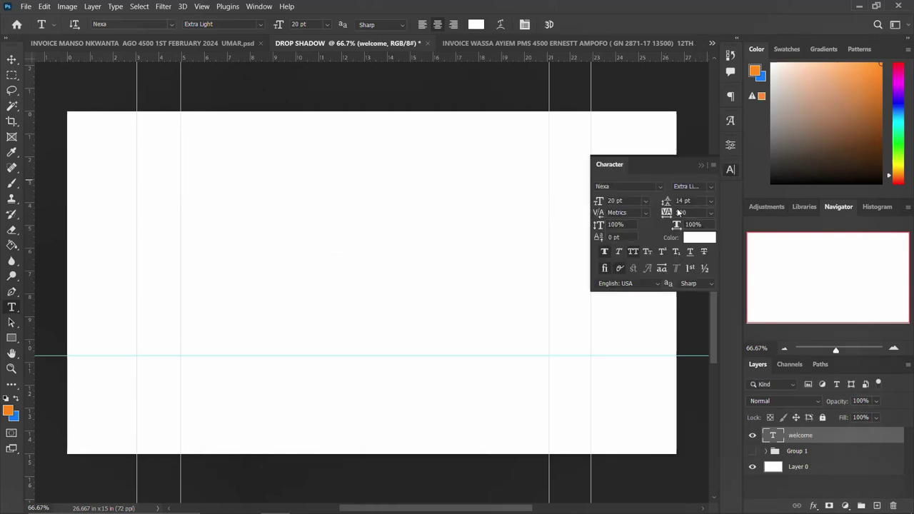
{"action": "left_click", "coordinate": [698, 238]}
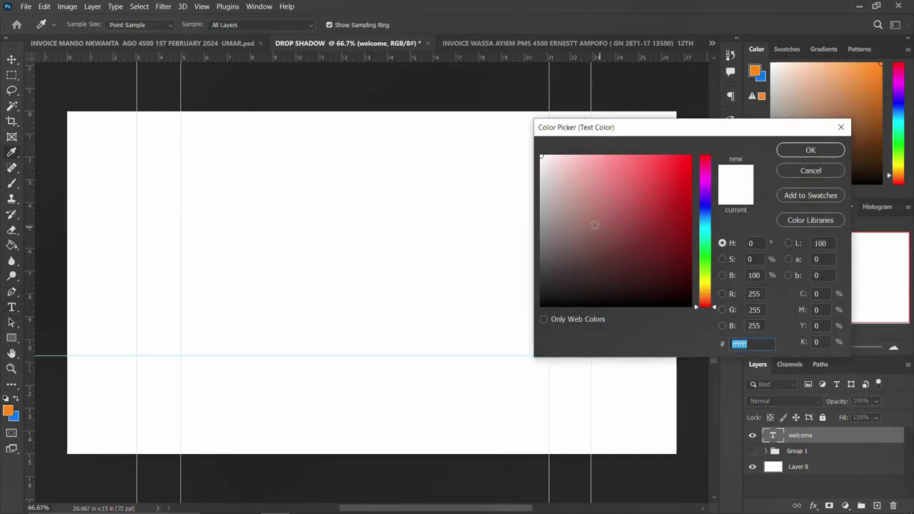
{"action": "type", "text": "000000"}
{"action": "left_click", "coordinate": [810, 150]}
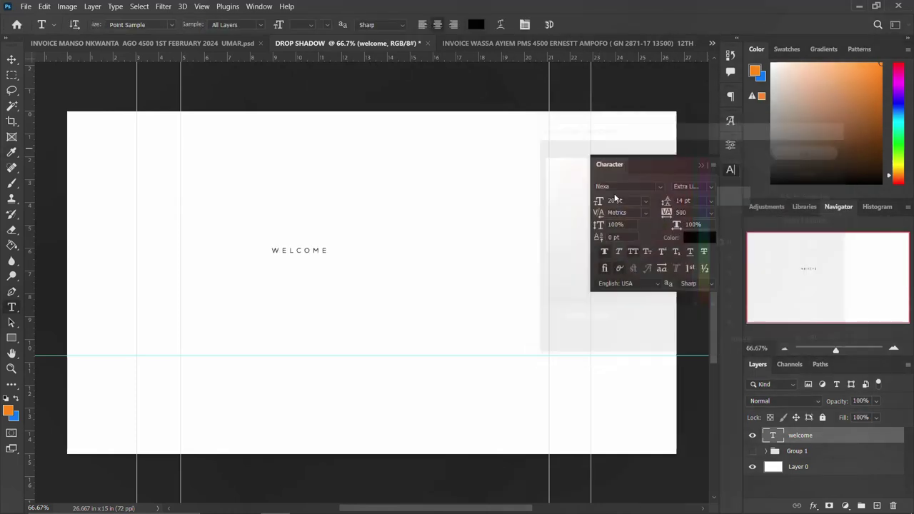
{"action": "left_click", "coordinate": [664, 186]}
{"action": "key", "text": "Down"}
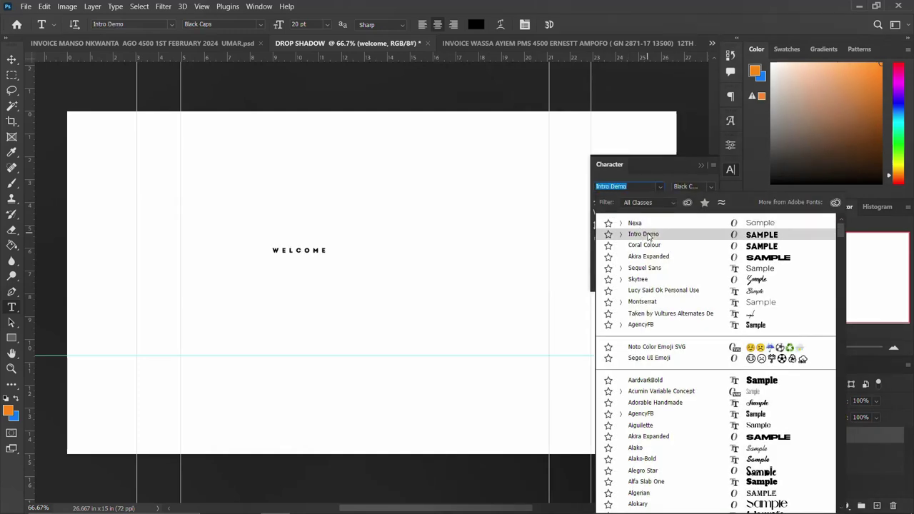
{"action": "key", "text": "Down"}
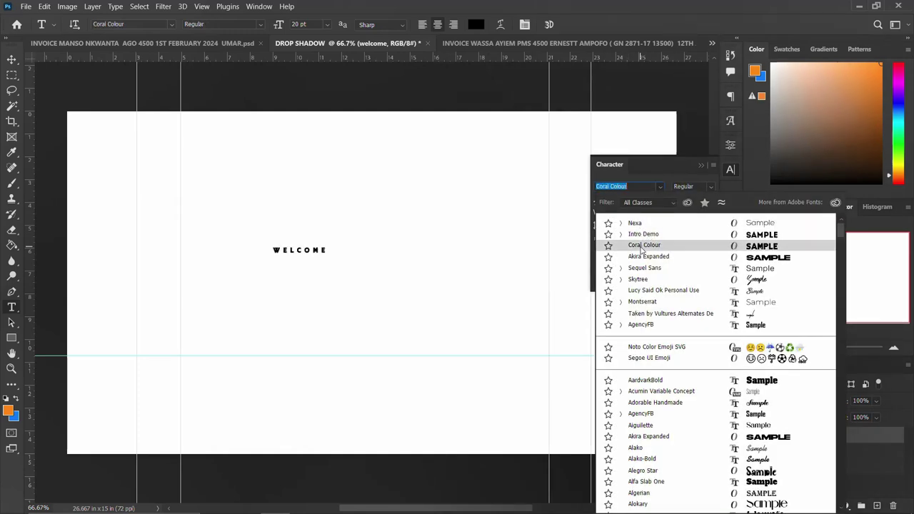
{"action": "left_click", "coordinate": [642, 247]}
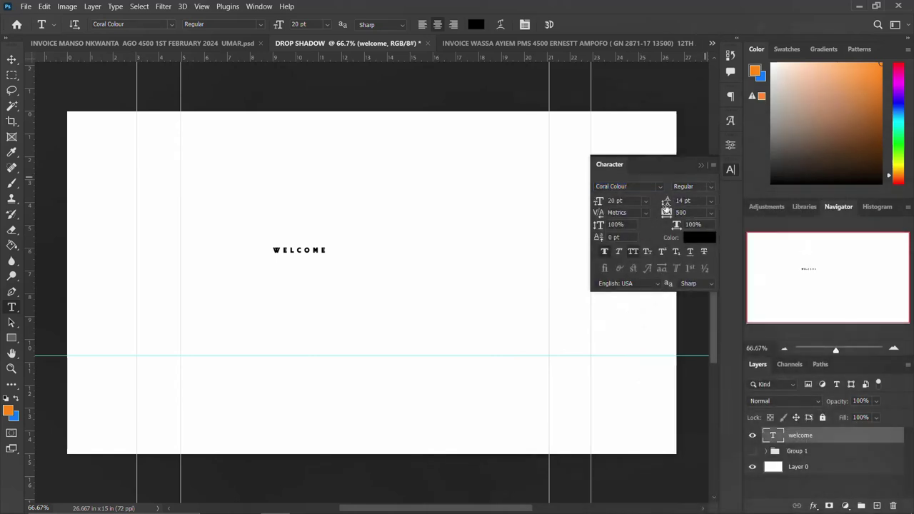
{"action": "key", "text": "Return"}
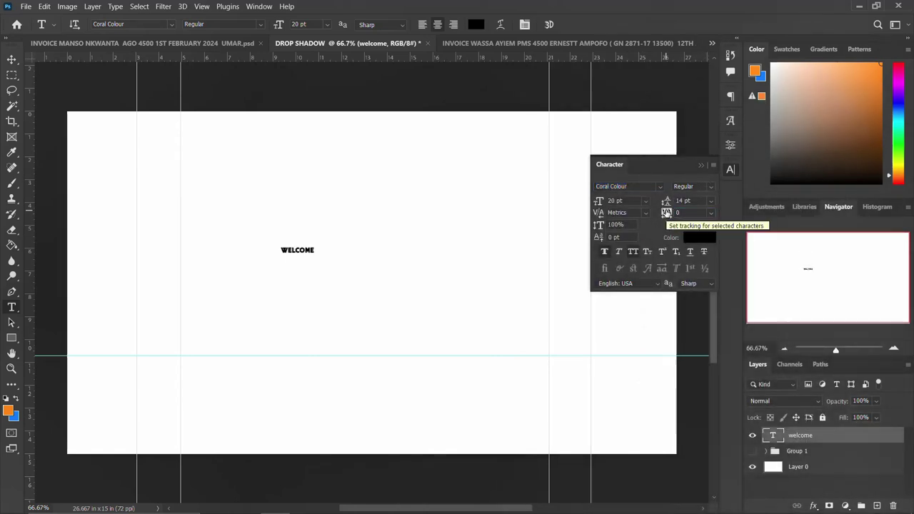
{"action": "left_click", "coordinate": [731, 169]}
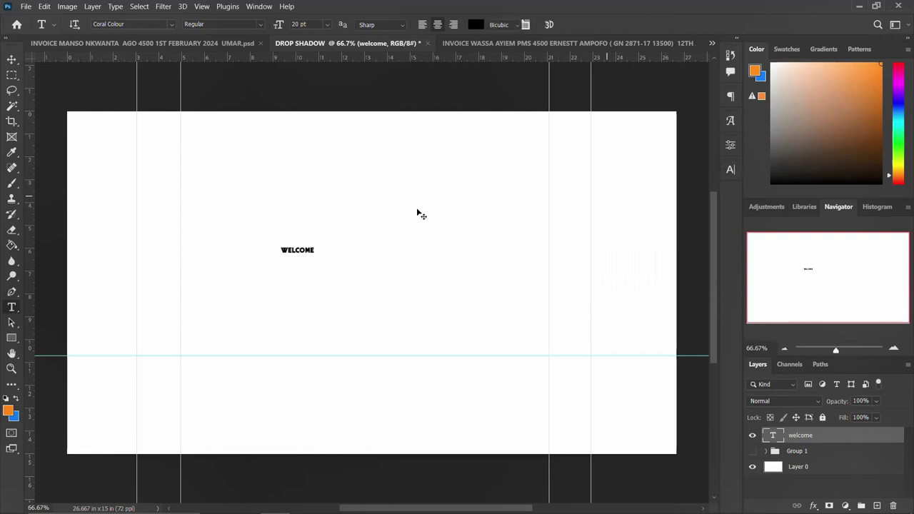
Scale WELCOME up to about 156 pt, spanning most of the canvas
{"action": "key", "text": "ctrl+t"}
{"action": "left_click_drag", "start_coordinate": [318, 255], "coordinate": [414, 267]}
{"action": "key", "text": "Return"}
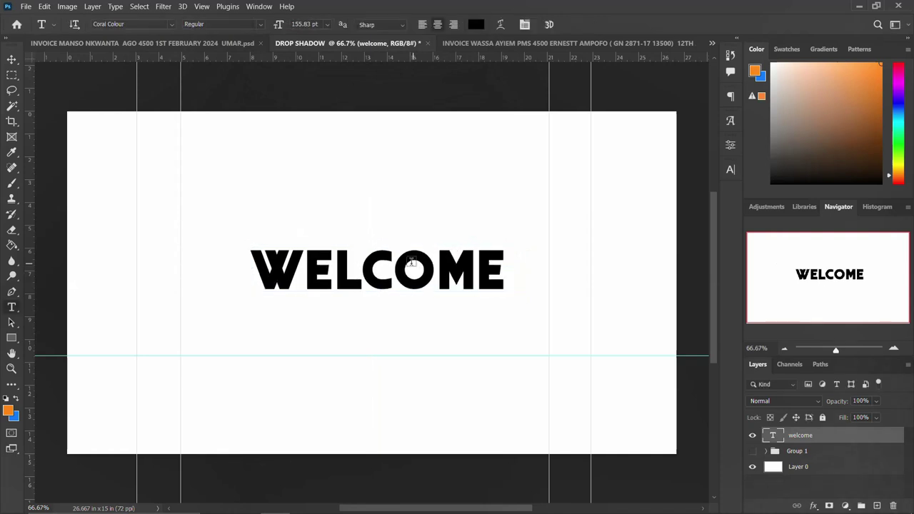
{"action": "key", "text": "ctrl+a"}
Centre WELCOME horizontally and vertically on the canvas
{"action": "key", "text": "v"}
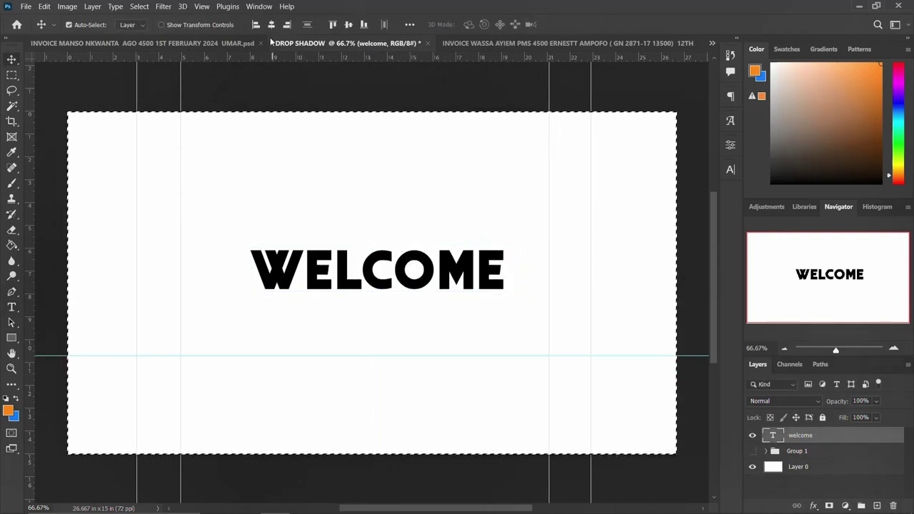
{"action": "left_click", "coordinate": [271, 24]}
{"action": "left_click", "coordinate": [348, 24]}
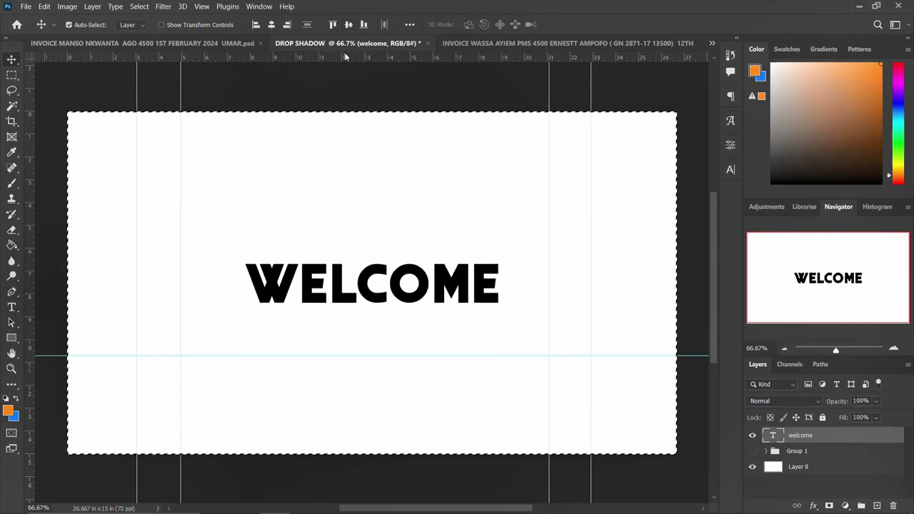
{"action": "key", "text": "ctrl+d"}
Draw a white-filled rectangle, about 961 x 202 px, around the WELCOME text
{"action": "left_click", "coordinate": [11, 339]}
{"action": "left_click_drag", "start_coordinate": [223, 255], "coordinate": [528, 319]}
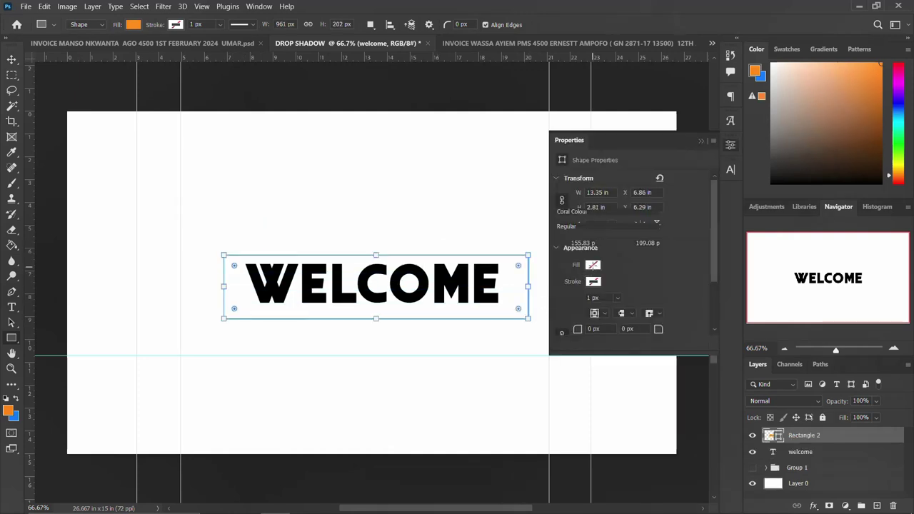
{"action": "left_click", "coordinate": [591, 265]}
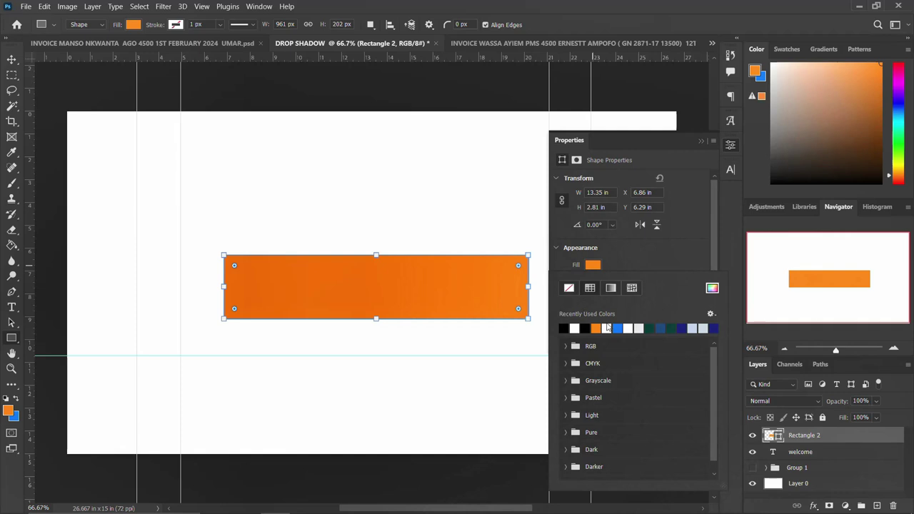
{"action": "left_click", "coordinate": [574, 328]}
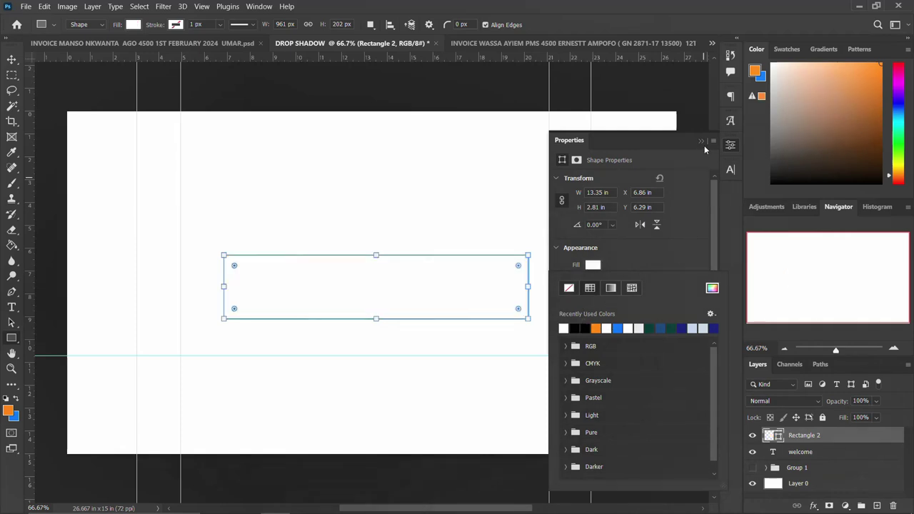
{"action": "left_click", "coordinate": [730, 145]}
{"action": "left_click", "coordinate": [730, 145]}
{"action": "left_click", "coordinate": [730, 146]}
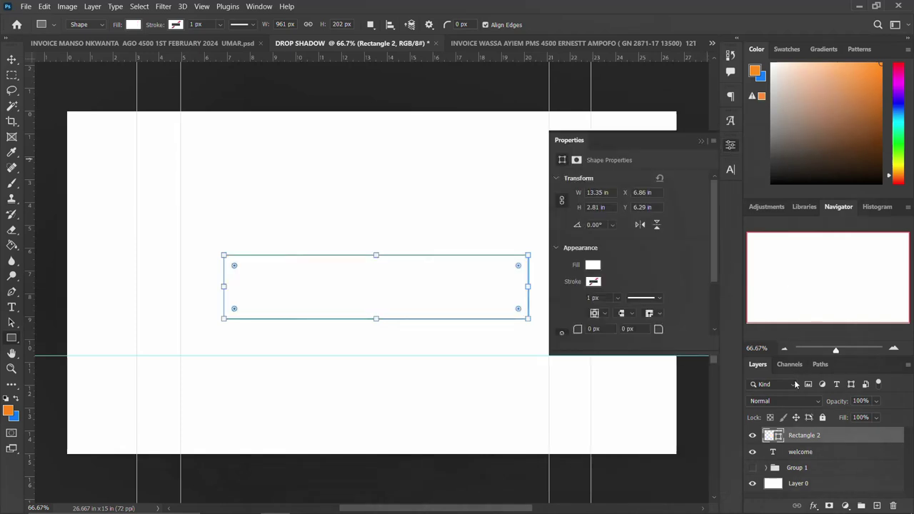
Move the WELCOME layer above Rectangle 2 and select Layer 0
{"action": "left_click_drag", "start_coordinate": [809, 429], "coordinate": [809, 431]}
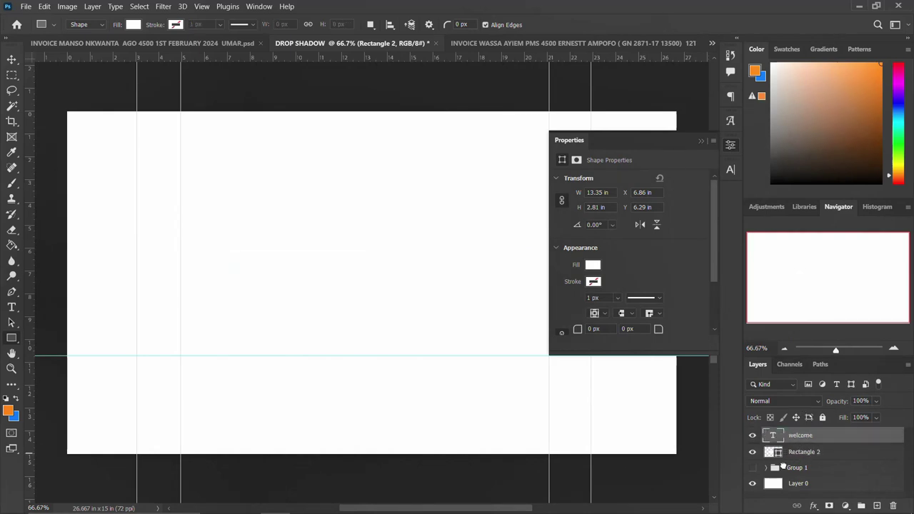
{"action": "left_click", "coordinate": [799, 483]}
{"action": "left_click", "coordinate": [12, 247]}
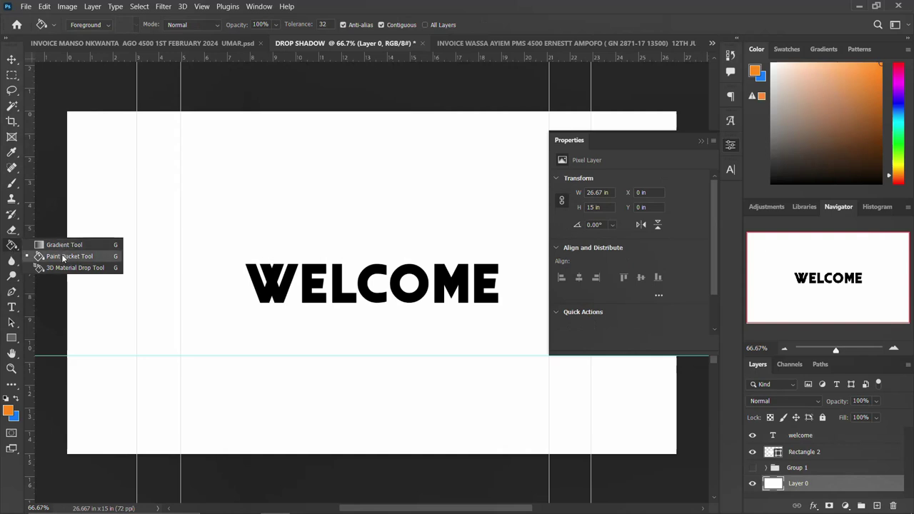
Set the foreground colour to bright green 00ff84 for the background fill
{"action": "left_click", "coordinate": [73, 256]}
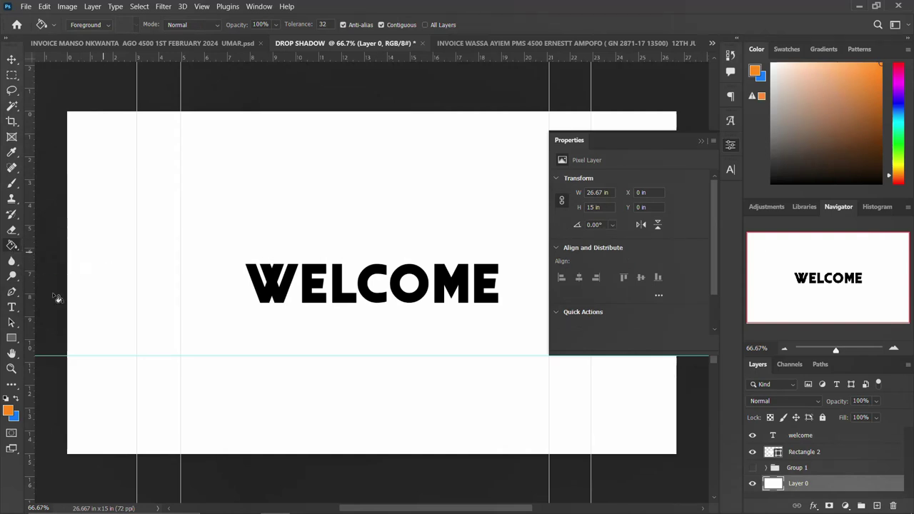
{"action": "left_click", "coordinate": [8, 412]}
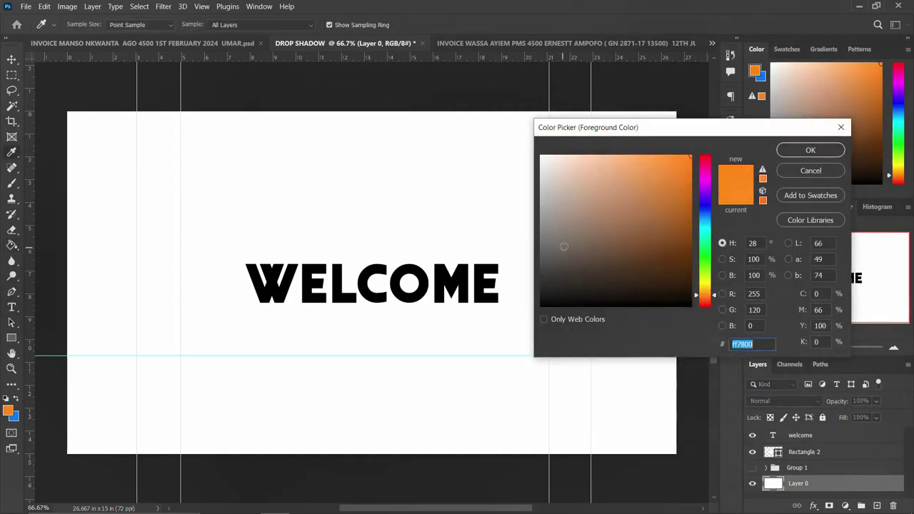
{"action": "left_click", "coordinate": [701, 132]}
{"action": "left_click", "coordinate": [705, 229]}
{"action": "left_click", "coordinate": [689, 205]}
{"action": "left_click_drag", "start_coordinate": [689, 206], "coordinate": [691, 204]}
{"action": "left_click", "coordinate": [705, 243]}
{"action": "left_click_drag", "start_coordinate": [687, 160], "coordinate": [767, 145]}
{"action": "left_click", "coordinate": [810, 150]}
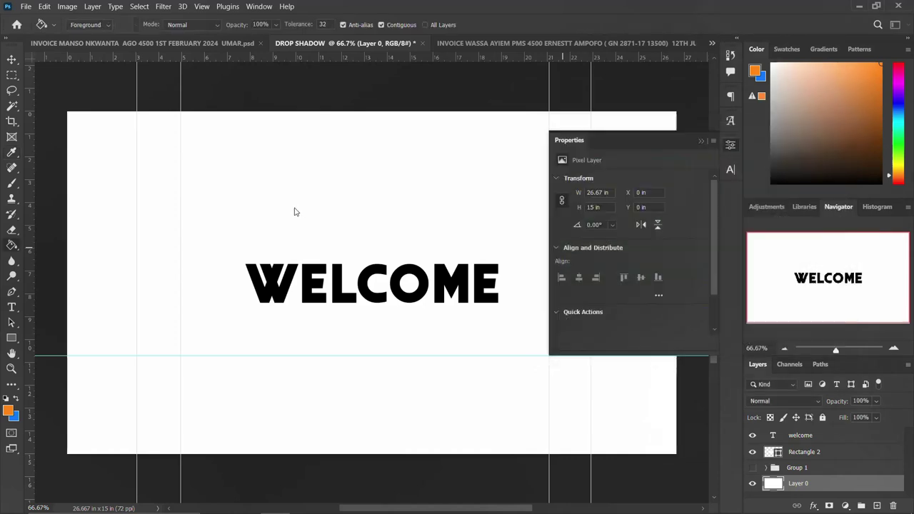
{"action": "left_click", "coordinate": [700, 140]}
Centre the WELCOME text horizontally and vertically inside the white box
{"action": "left_click", "coordinate": [11, 58]}
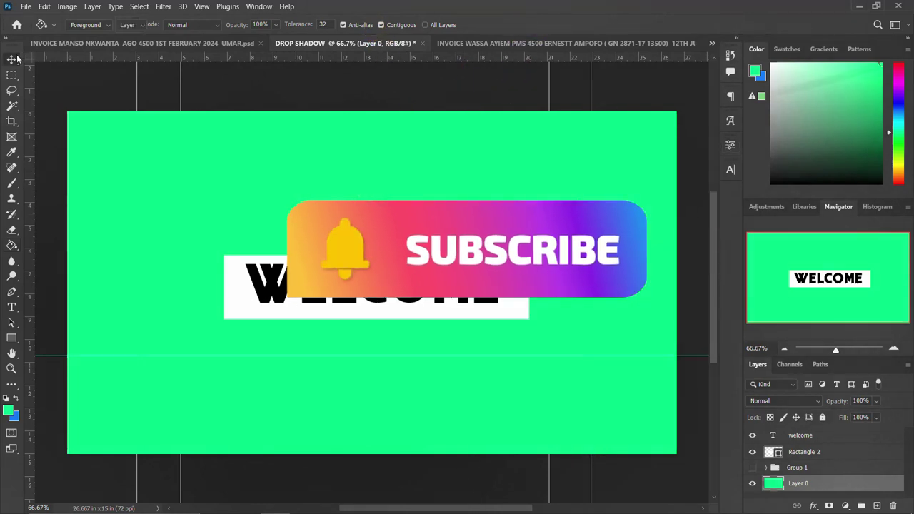
{"action": "left_click", "coordinate": [761, 436]}
{"action": "left_click", "coordinate": [773, 452], "text": "ctrl"}
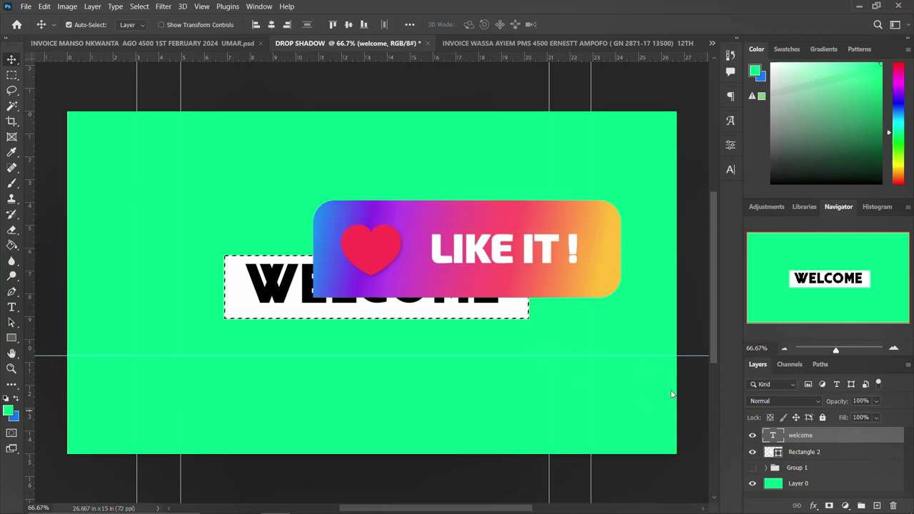
{"action": "left_click", "coordinate": [272, 24]}
{"action": "left_click", "coordinate": [348, 25]}
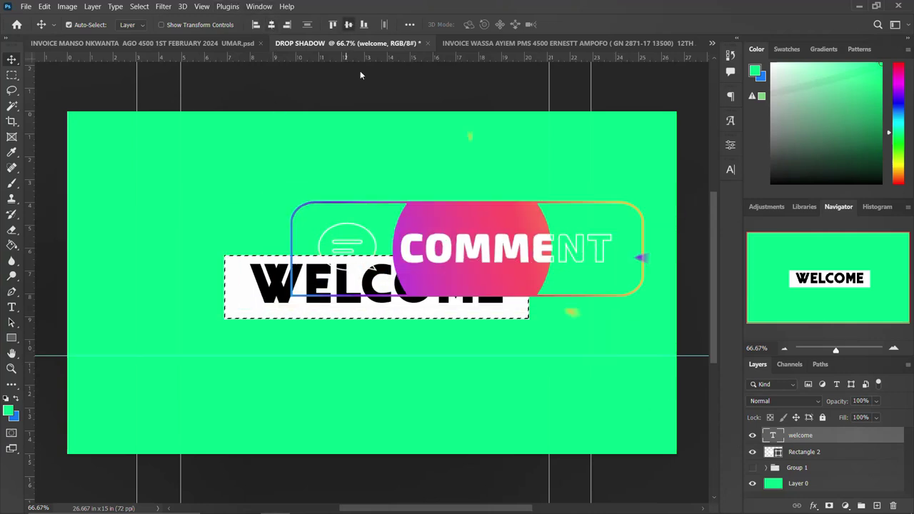
{"action": "key", "text": "ctrl+d"}
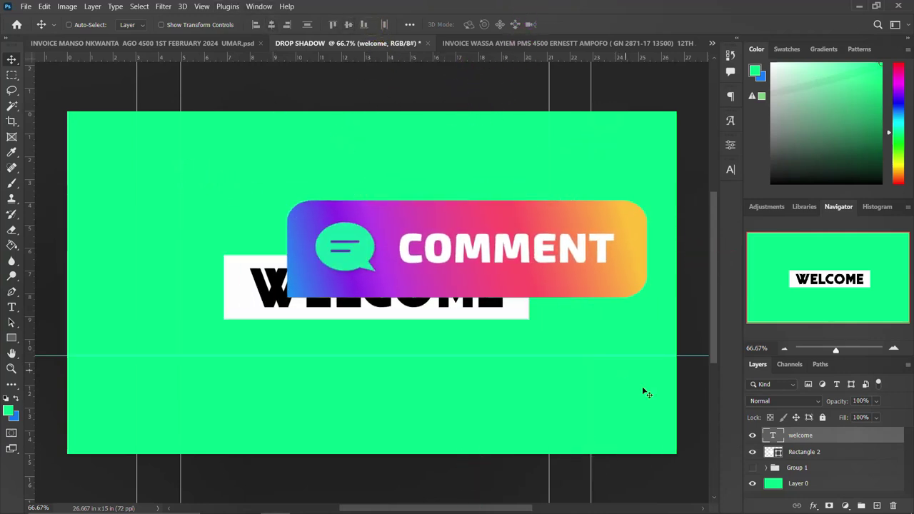
Select only the Rectangle 2 layer for styling
{"action": "left_click", "coordinate": [820, 451], "text": "shift"}
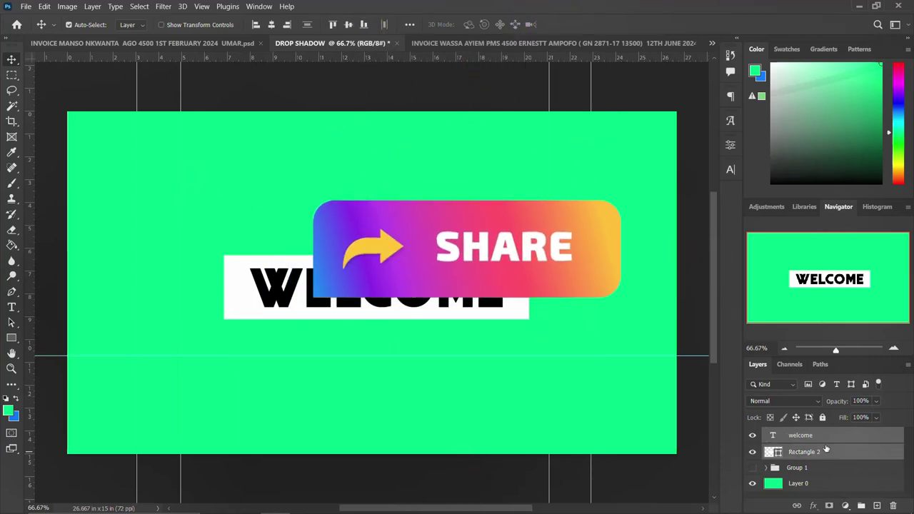
{"action": "left_click", "coordinate": [825, 452]}
{"action": "left_click", "coordinate": [814, 507]}
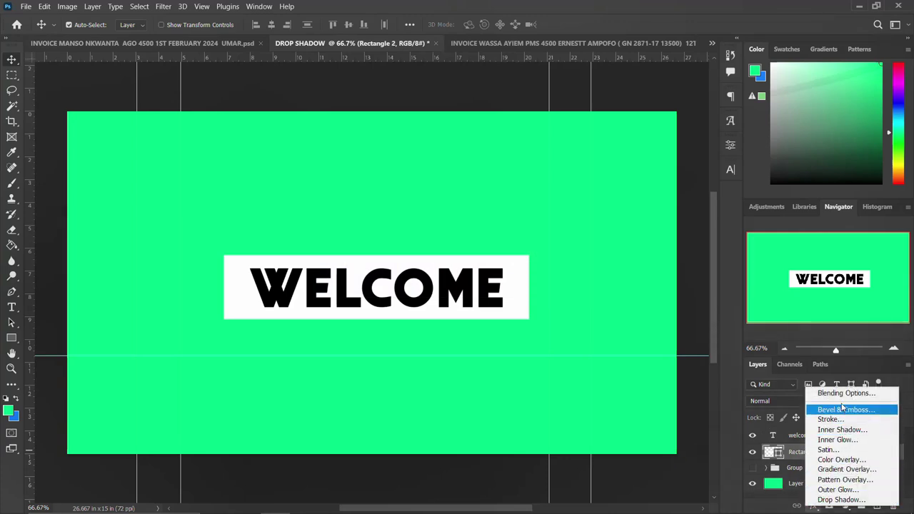
Add a Drop Shadow effect to Rectangle 2 in its blending options
{"action": "left_click", "coordinate": [817, 508]}
{"action": "left_click", "coordinate": [817, 509]}
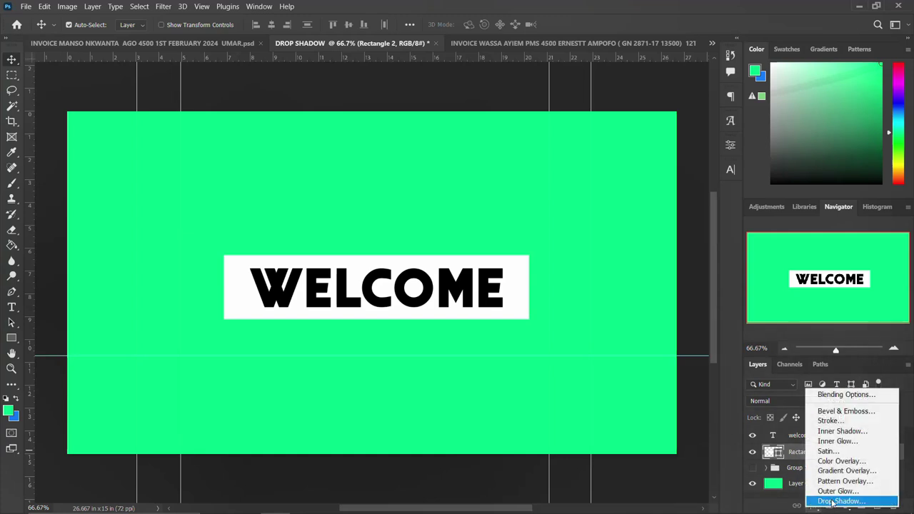
{"action": "left_click", "coordinate": [830, 502]}
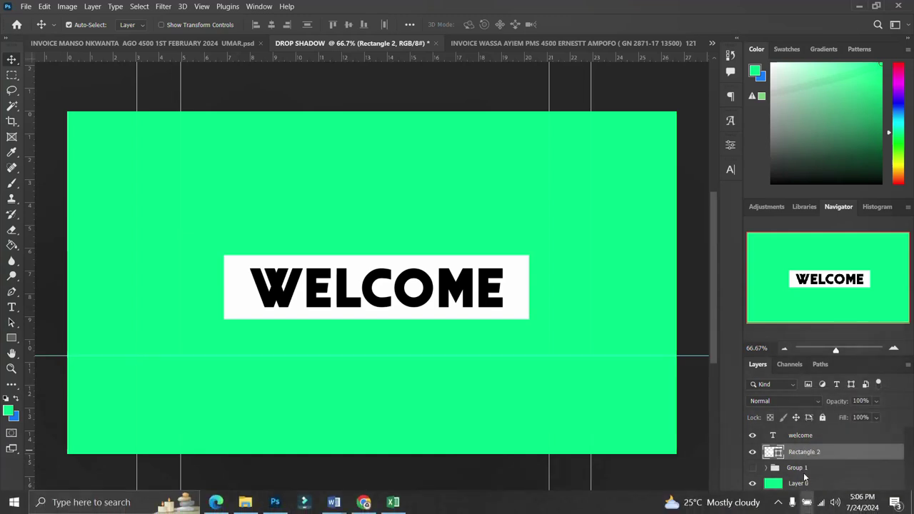
{"action": "right_click", "coordinate": [840, 452]}
{"action": "left_click", "coordinate": [739, 15]}
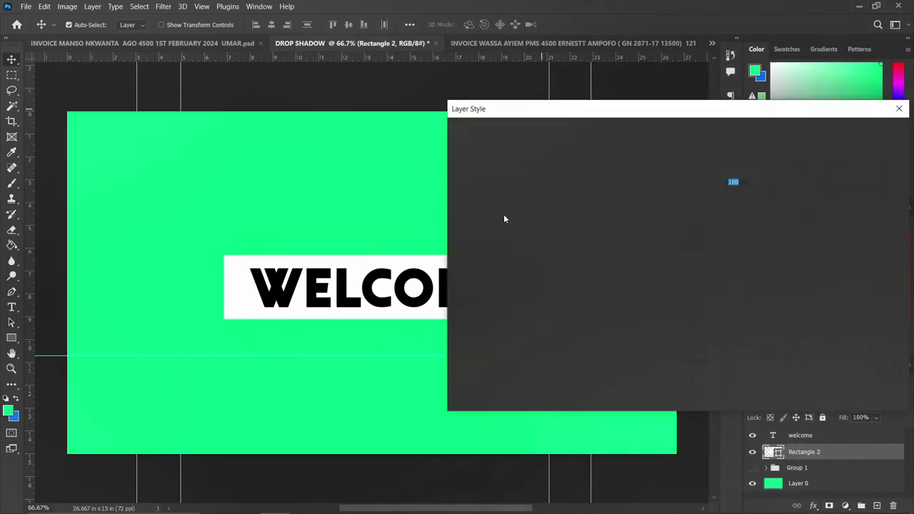
{"action": "left_click", "coordinate": [493, 352]}
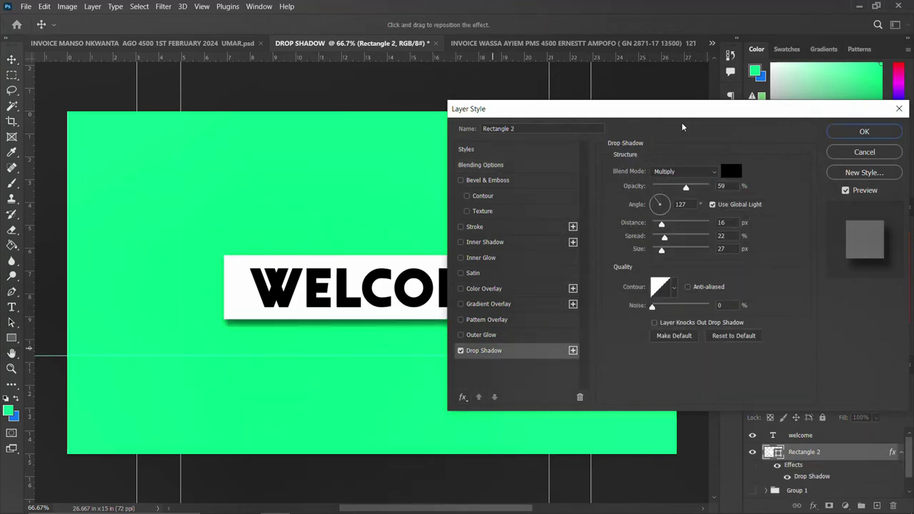
Keep Multiply blend mode and set opacity 59%, angle 127°, distance 16 px
{"action": "left_click", "coordinate": [722, 186]}
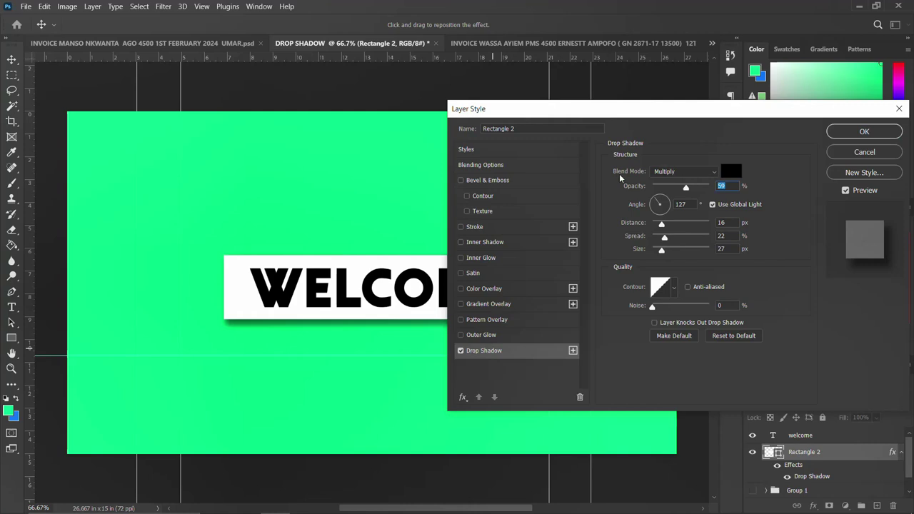
{"action": "left_click", "coordinate": [697, 173]}
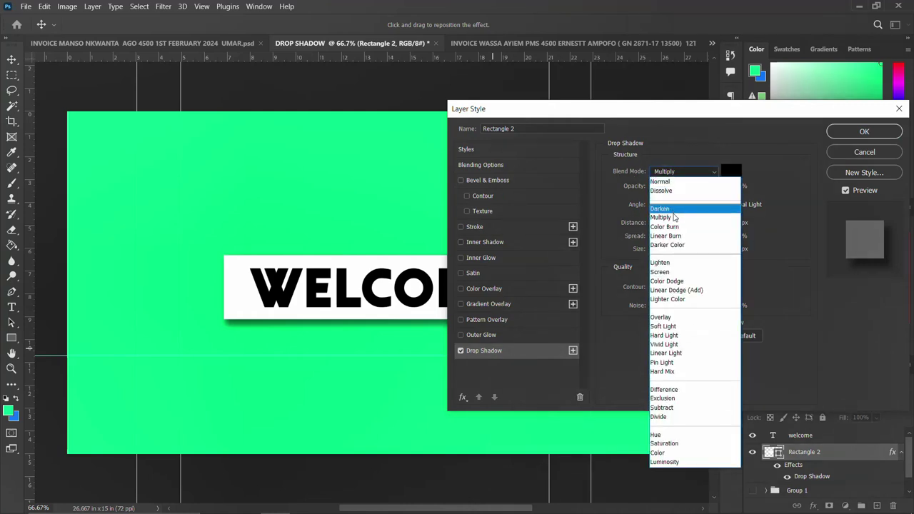
{"action": "left_click", "coordinate": [686, 209]}
{"action": "left_click", "coordinate": [715, 187]}
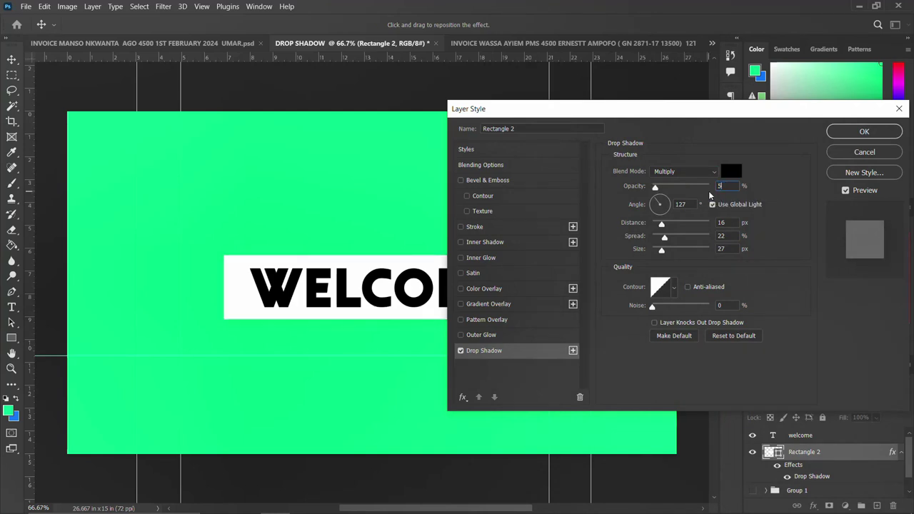
{"action": "left_click", "coordinate": [683, 205]}
{"action": "double_click", "coordinate": [679, 205]}
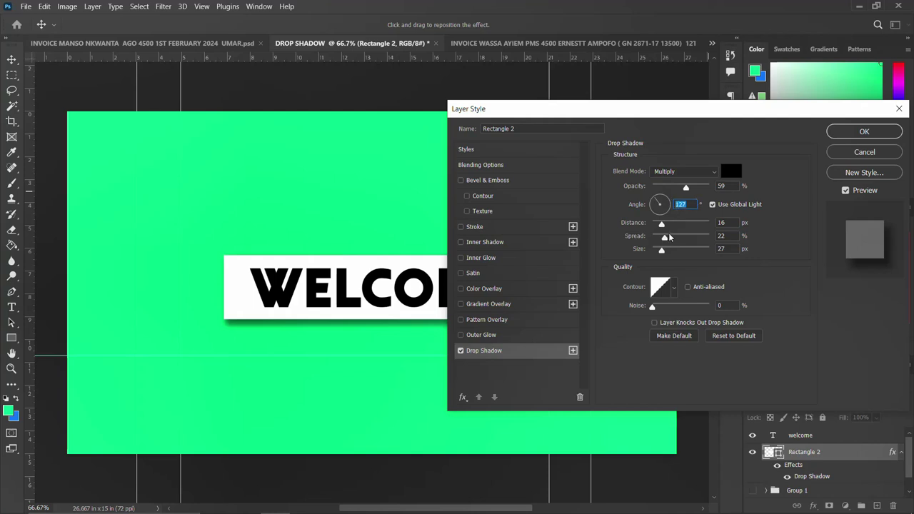
{"action": "left_click", "coordinate": [730, 222]}
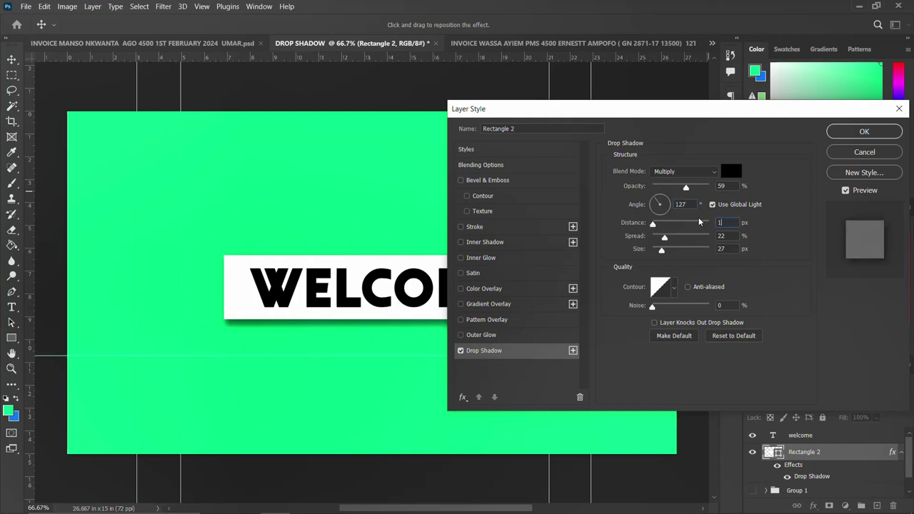
Set spread 0% and size 27 px, then apply the drop shadow
{"action": "left_click_drag", "start_coordinate": [736, 236], "coordinate": [703, 233]}
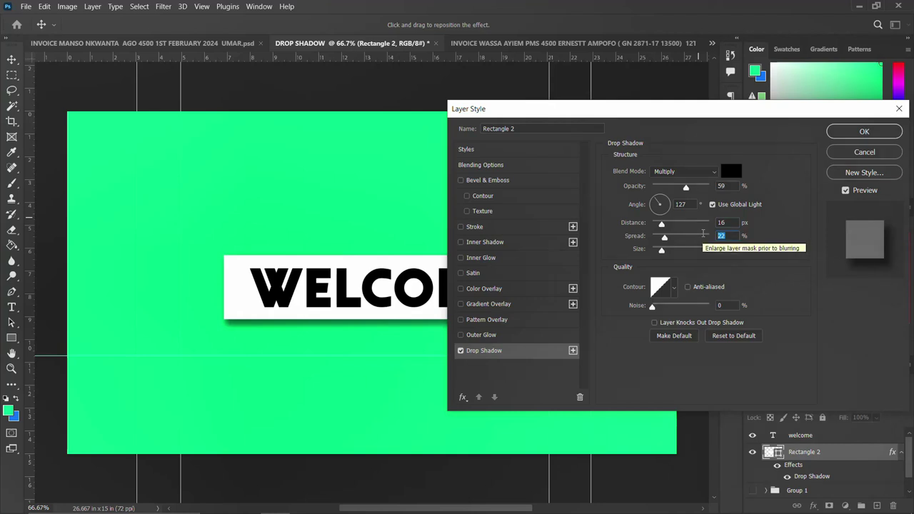
{"action": "type", "text": "0"}
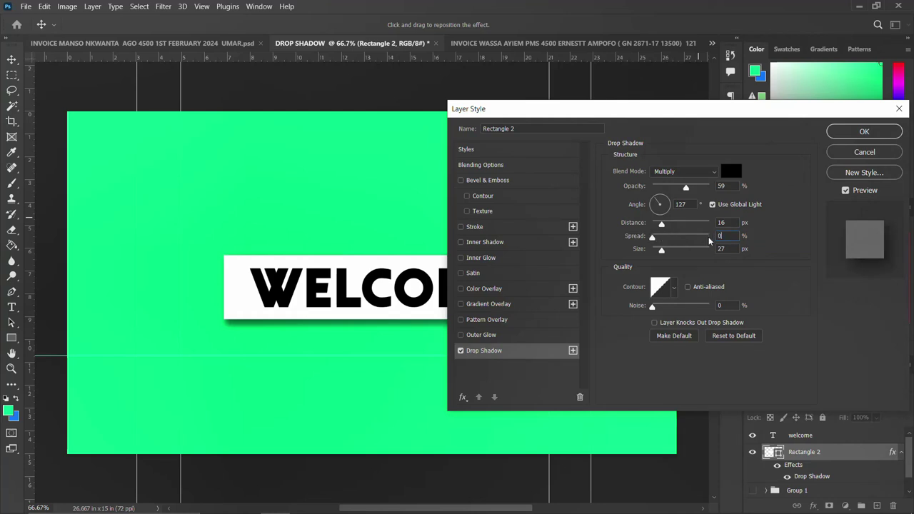
{"action": "double_click", "coordinate": [729, 249]}
{"action": "type", "text": "27"}
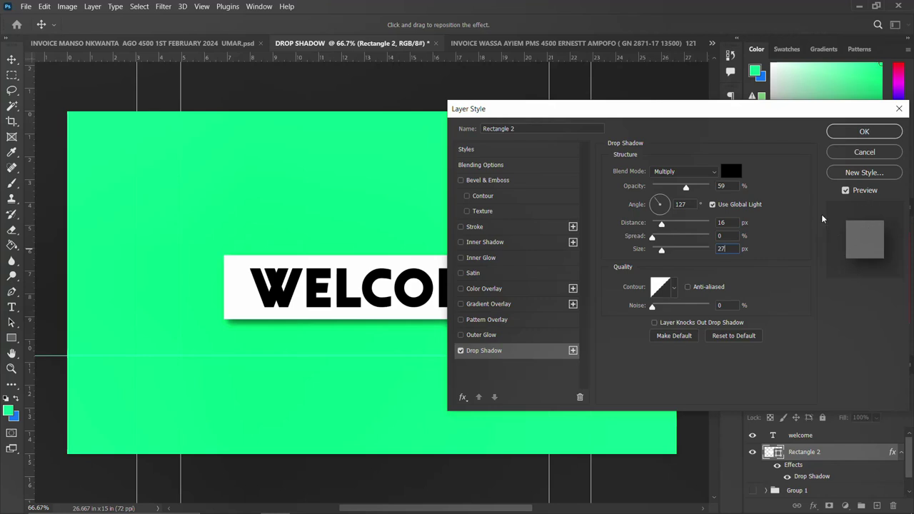
{"action": "mouse_move", "coordinate": [790, 115]}
{"action": "left_mouse_down"}
{"action": "mouse_move", "coordinate": [762, 119]}
{"action": "mouse_move", "coordinate": [805, 119]}
{"action": "left_mouse_up"}
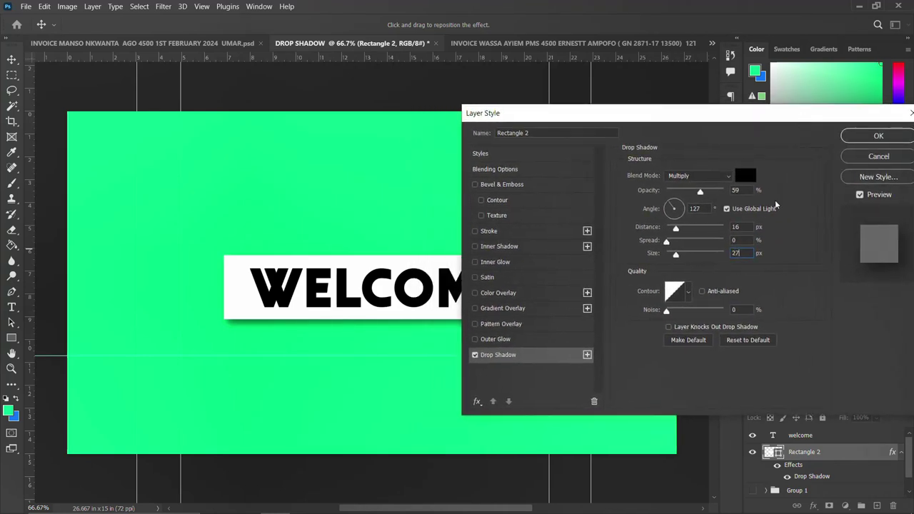
{"action": "left_click", "coordinate": [877, 136]}
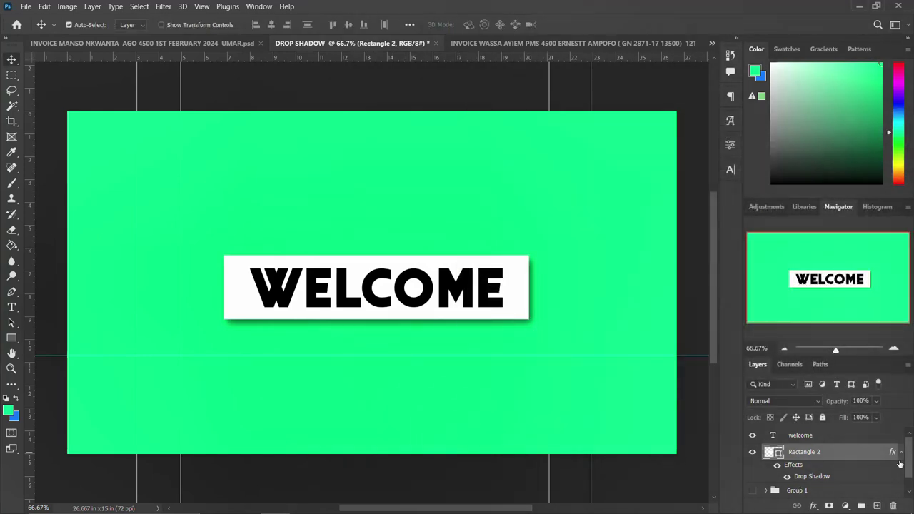
Turn Rectangle 2's drop shadow into its own layer, check its visibility, and select it
{"action": "right_click", "coordinate": [814, 478]}
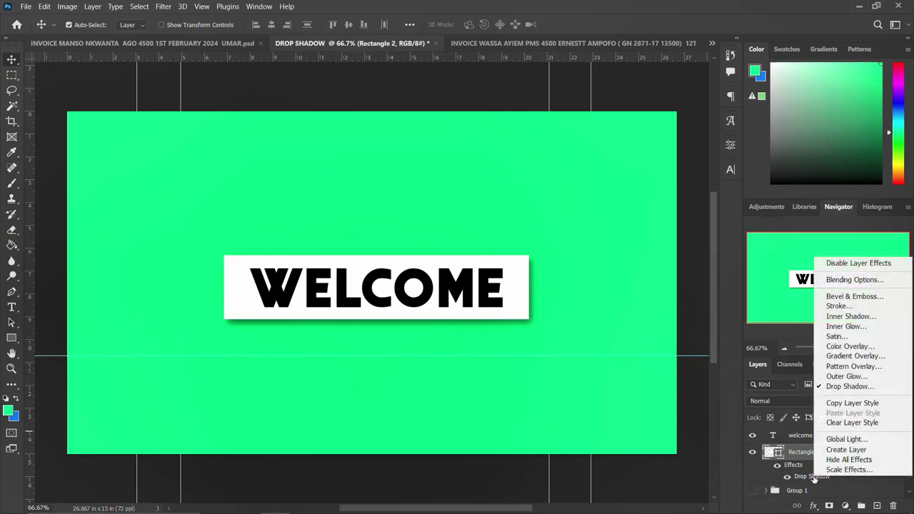
{"action": "left_click", "coordinate": [839, 450]}
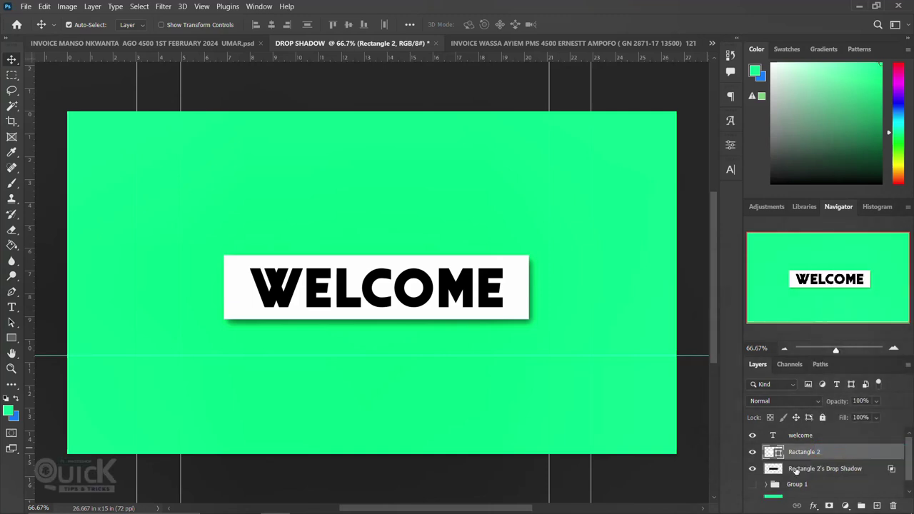
{"action": "left_click", "coordinate": [751, 469]}
{"action": "left_click", "coordinate": [751, 469]}
{"action": "left_click", "coordinate": [751, 469]}
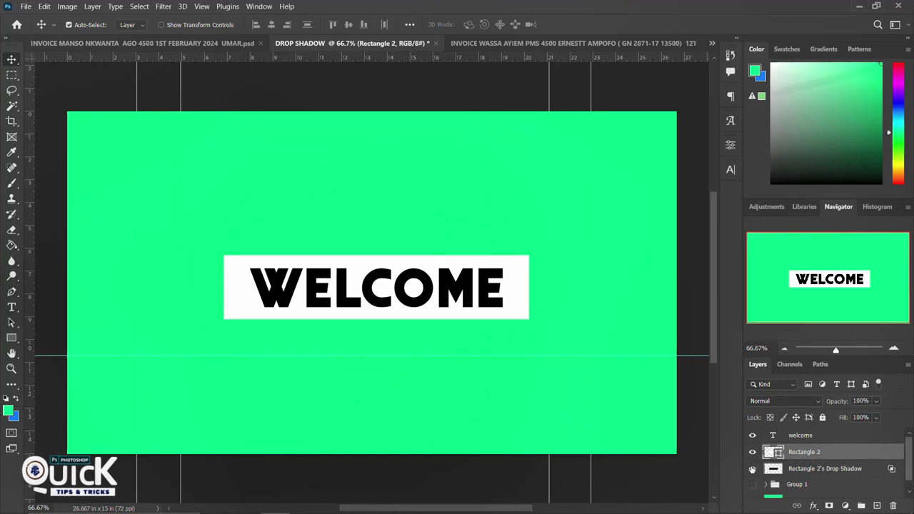
{"action": "left_click", "coordinate": [751, 469]}
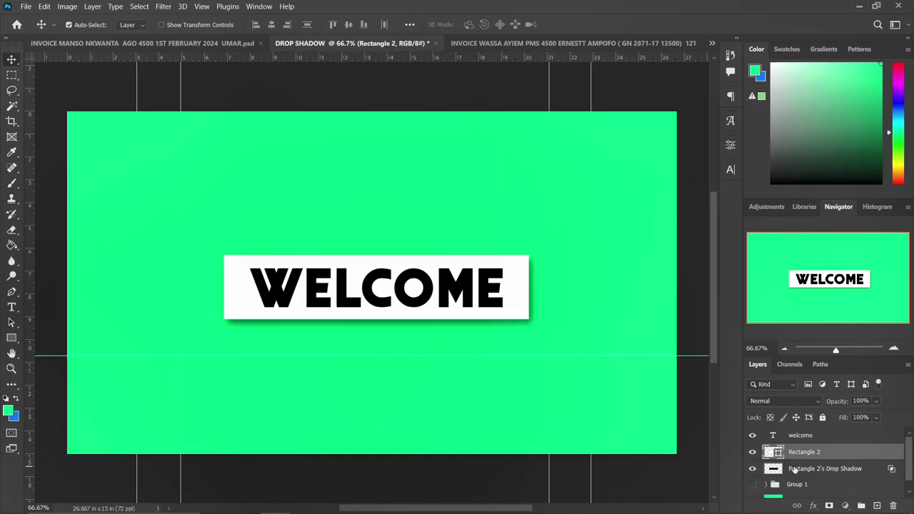
{"action": "left_click", "coordinate": [785, 469]}
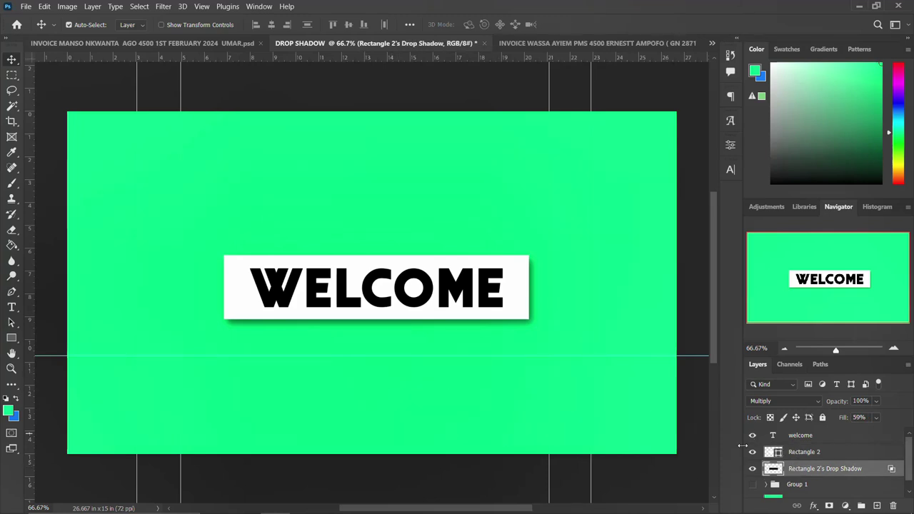
Warp the shadow layer, pulling its lower edge up at two points into a curve, and commit
{"action": "key", "text": "ctrl+t"}
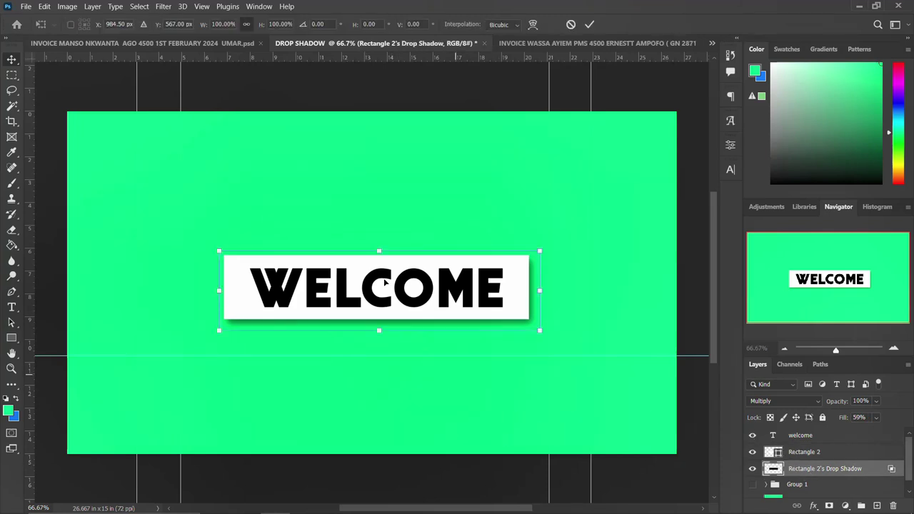
{"action": "right_click", "coordinate": [397, 290]}
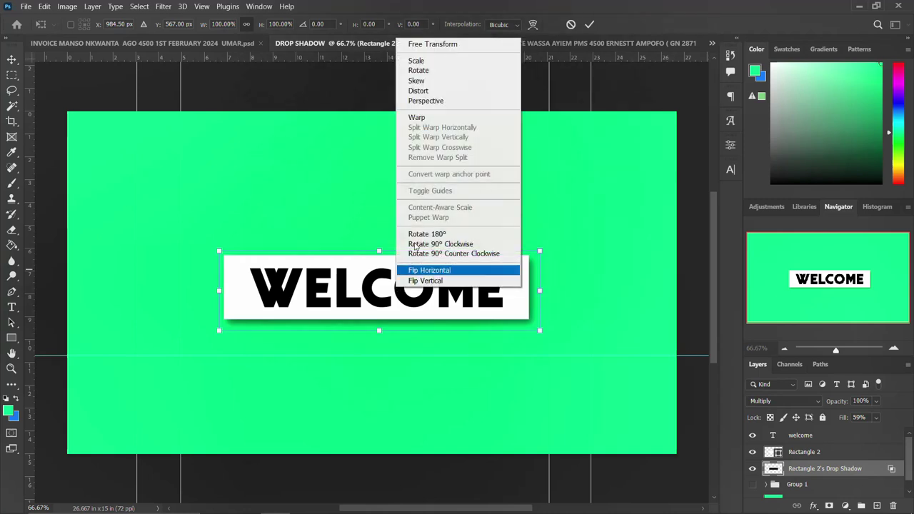
{"action": "left_click", "coordinate": [434, 119]}
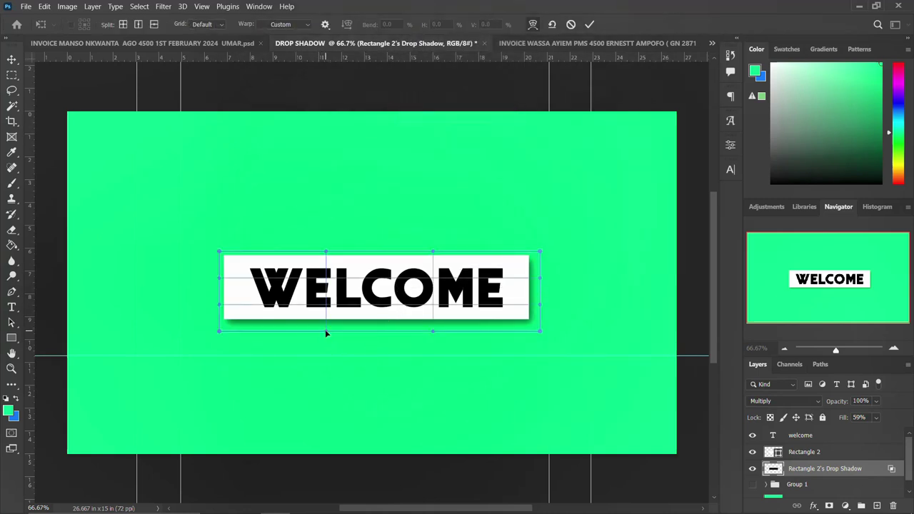
{"action": "left_click_drag", "start_coordinate": [325, 333], "coordinate": [327, 322]}
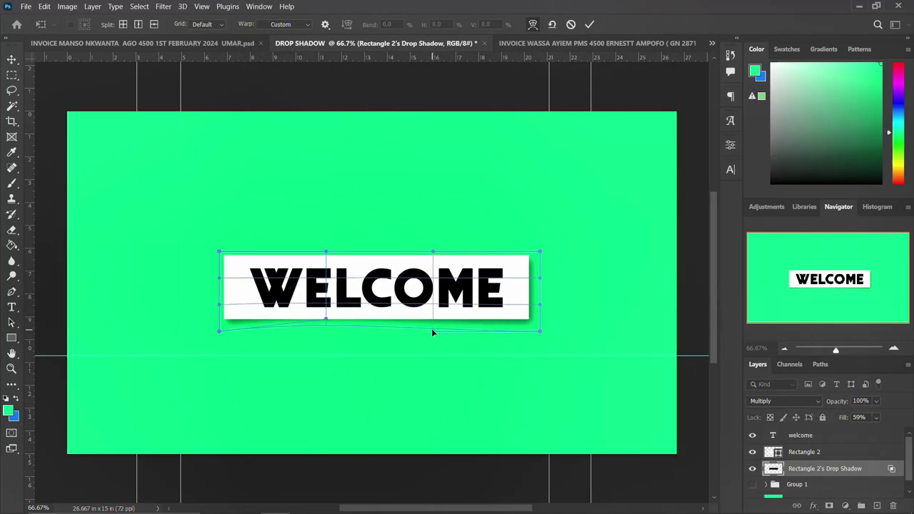
{"action": "left_click_drag", "start_coordinate": [432, 332], "coordinate": [431, 318]}
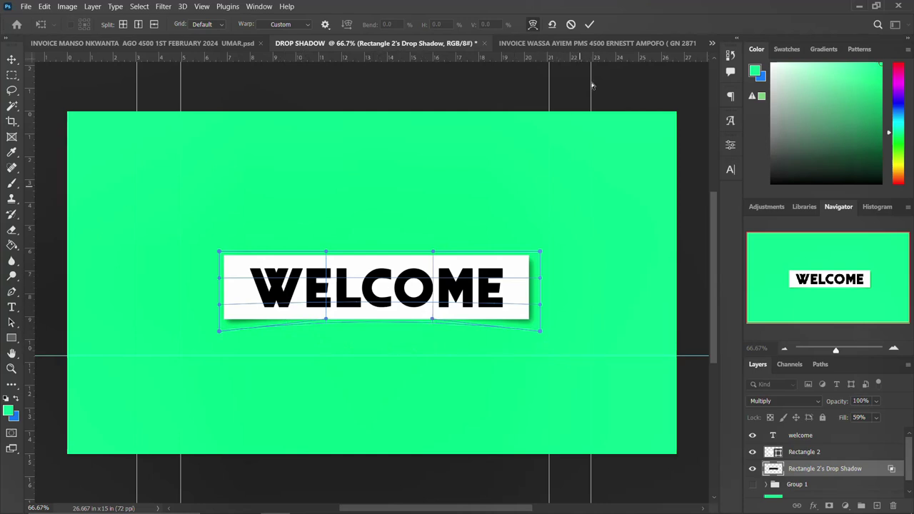
{"action": "left_click", "coordinate": [590, 25]}
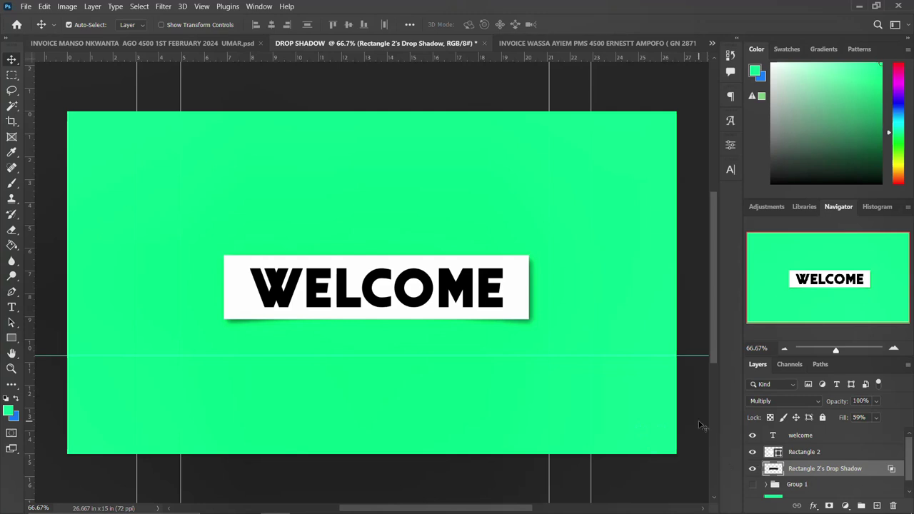
Select Layer 0 and set the foreground colour to pure black
{"action": "scroll", "coordinate": [804, 483], "scroll_direction": "down", "scroll_amount": 1}
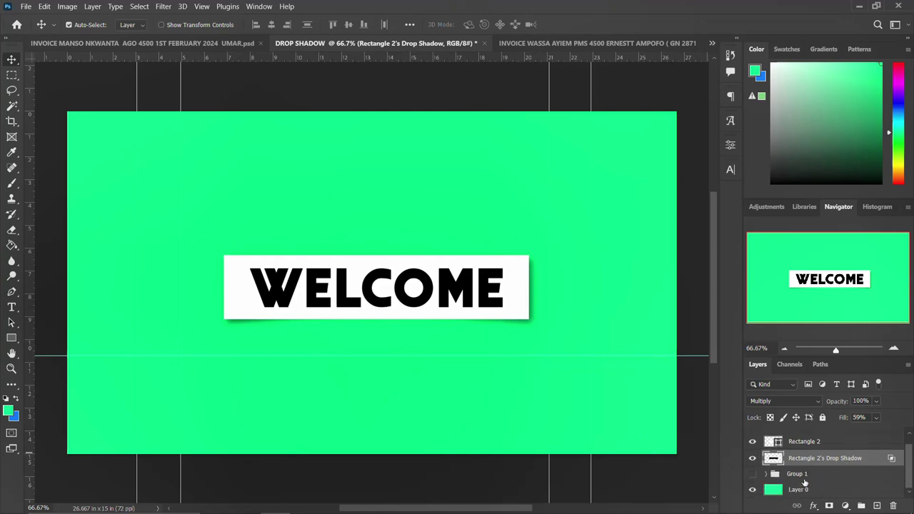
{"action": "left_click", "coordinate": [778, 491]}
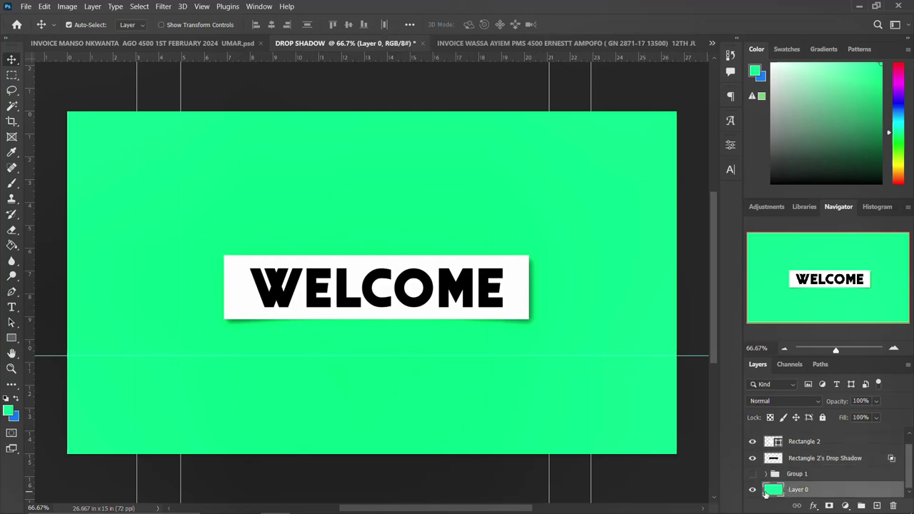
{"action": "left_click", "coordinate": [12, 247]}
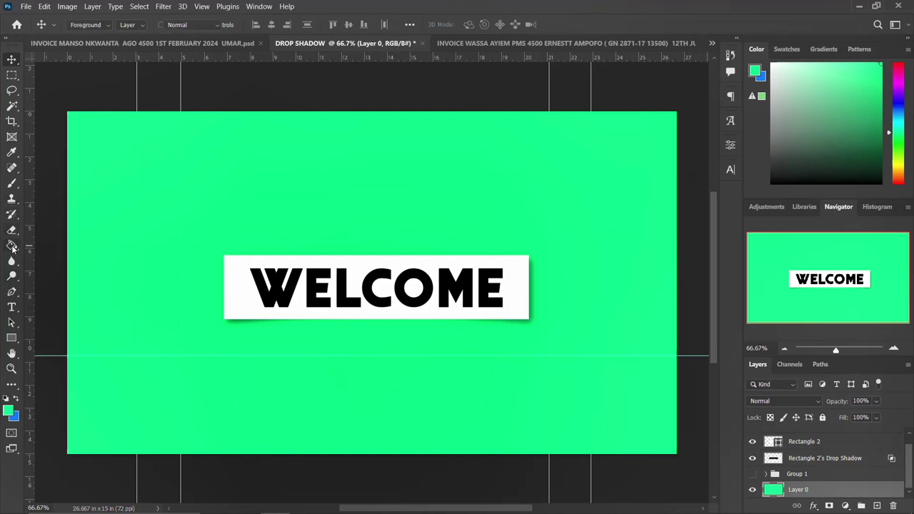
{"action": "left_click", "coordinate": [8, 412]}
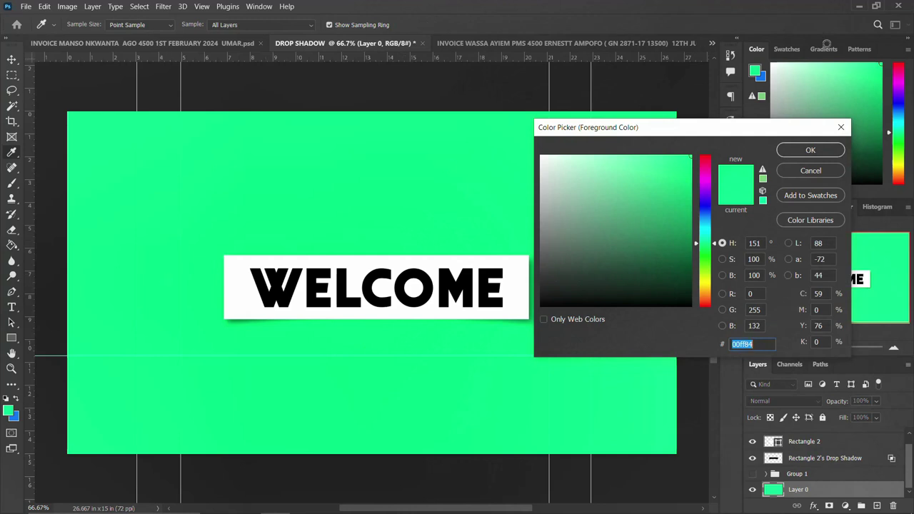
{"action": "left_click", "coordinate": [815, 171]}
{"action": "key", "text": "x"}
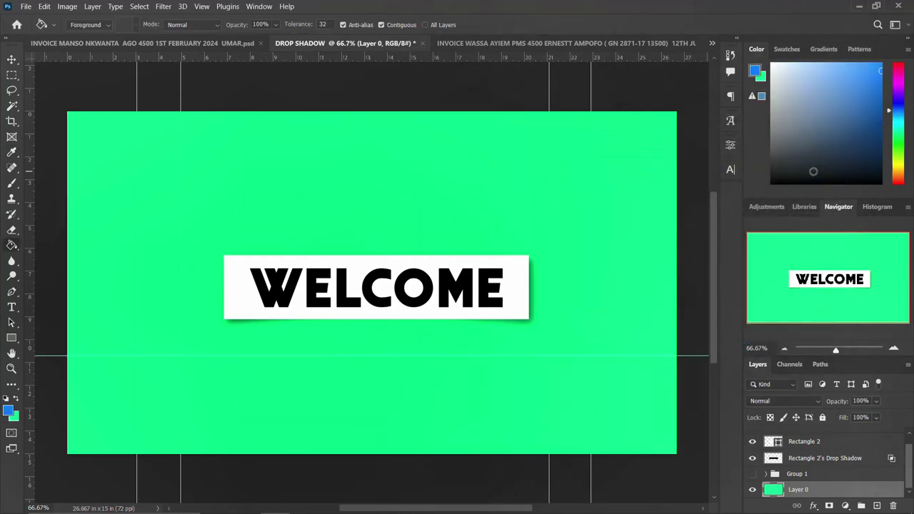
{"action": "left_click", "coordinate": [8, 412]}
{"action": "left_click_drag", "start_coordinate": [572, 285], "coordinate": [517, 310]}
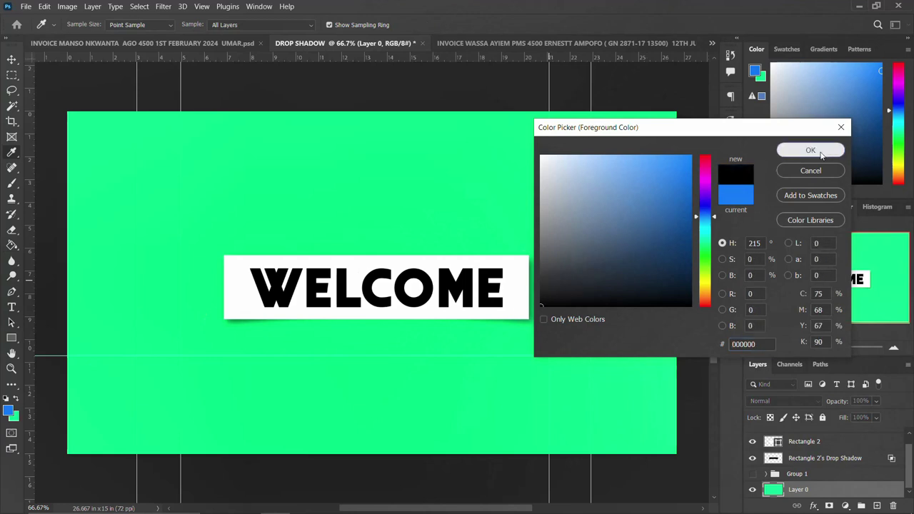
{"action": "left_click", "coordinate": [810, 151]}
Try a black Paint Bucket fill on the background, then undo it
{"action": "key", "text": "g"}
{"action": "left_click", "coordinate": [303, 191]}
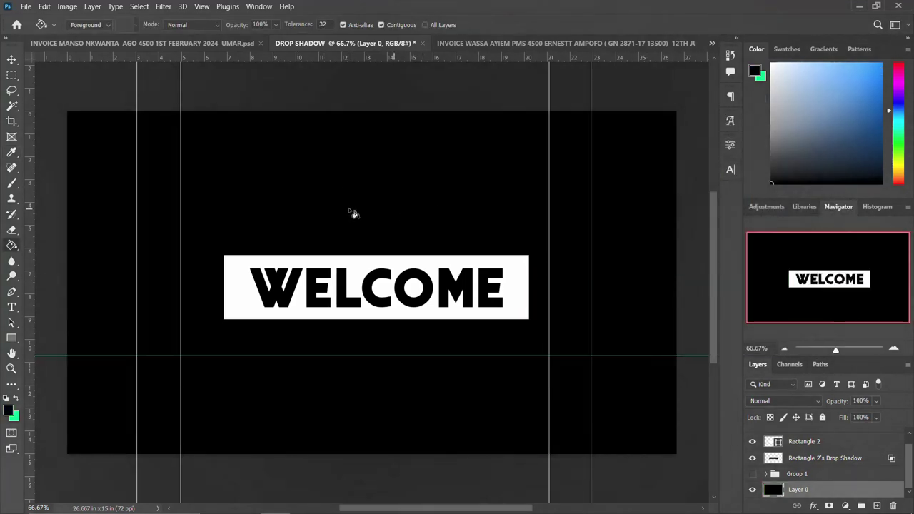
{"action": "key", "text": "ctrl+z"}
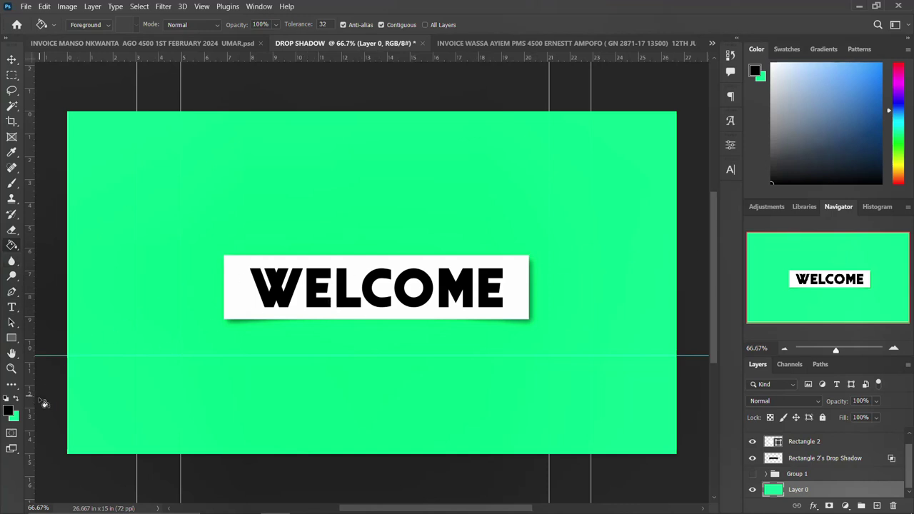
Set the foreground colour to white (ffffff) and paint-bucket fill the green Layer 0 background
{"action": "left_click", "coordinate": [8, 411]}
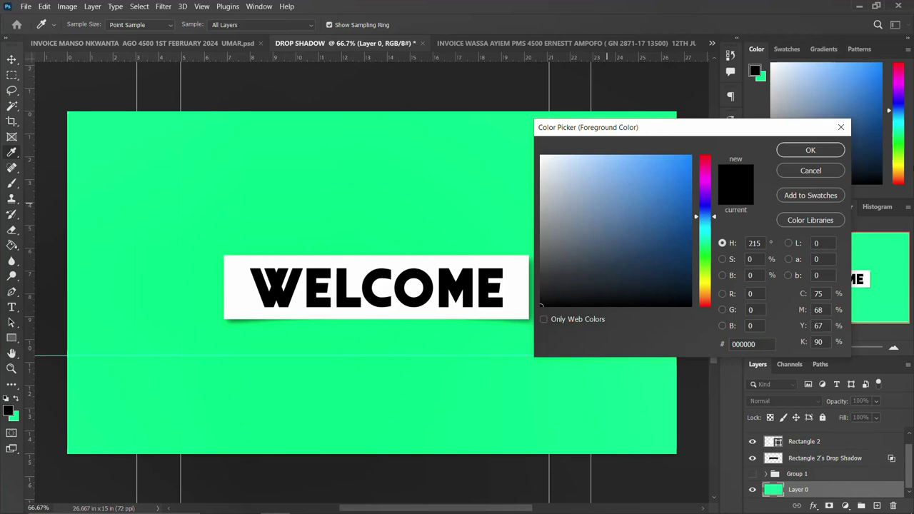
{"action": "left_click", "coordinate": [800, 170]}
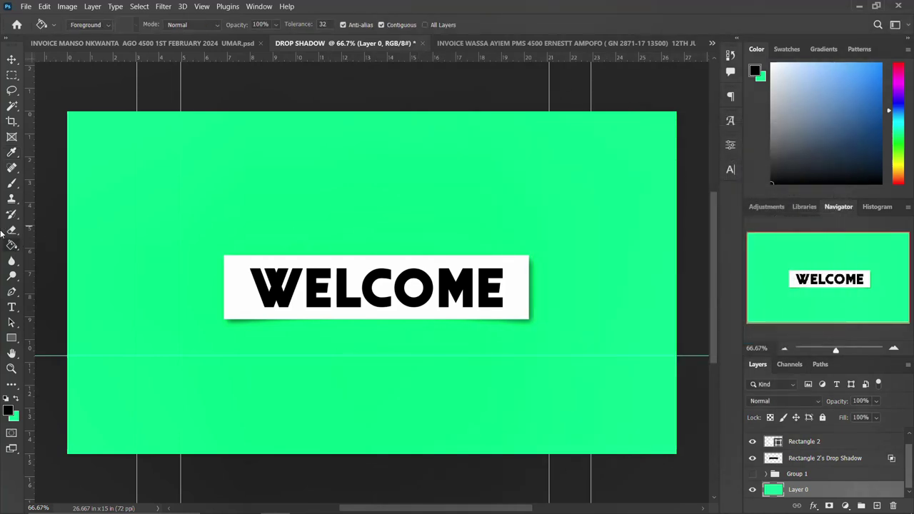
{"action": "left_click", "coordinate": [8, 411]}
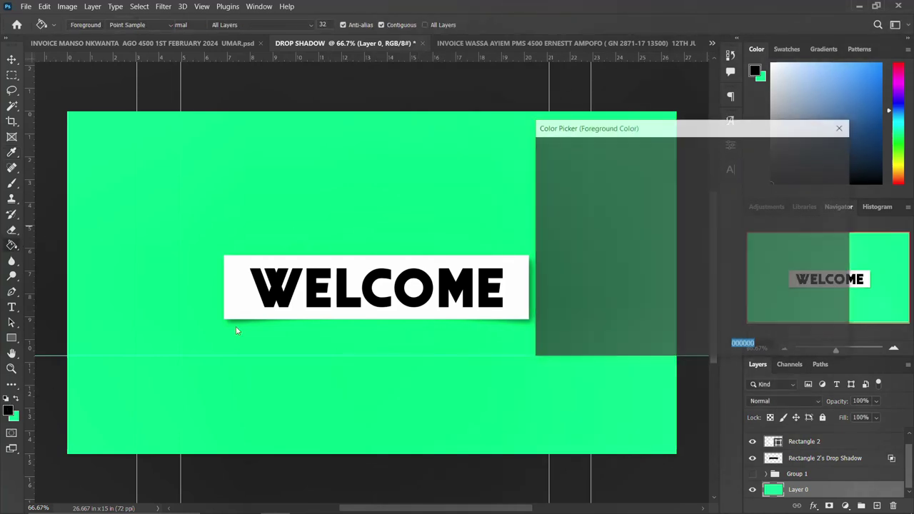
{"action": "type", "text": "ffffff"}
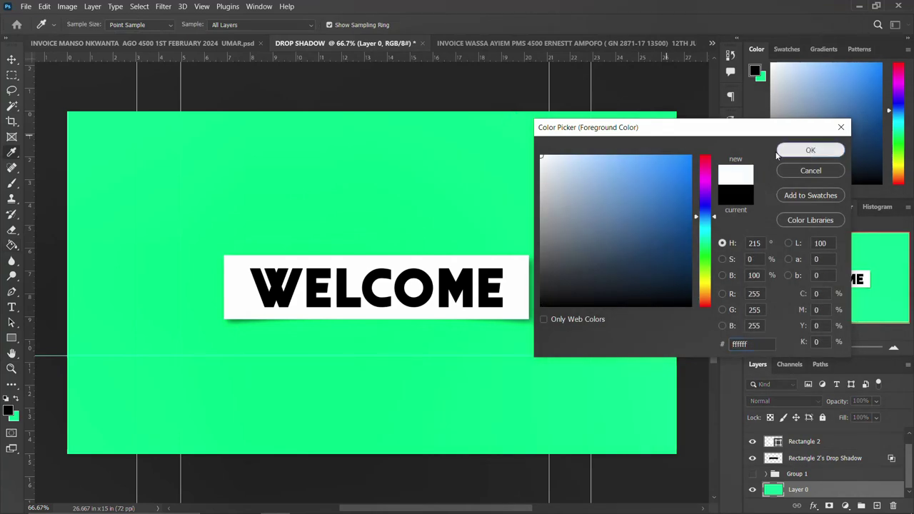
{"action": "left_click", "coordinate": [810, 150]}
{"action": "left_click", "coordinate": [426, 193]}
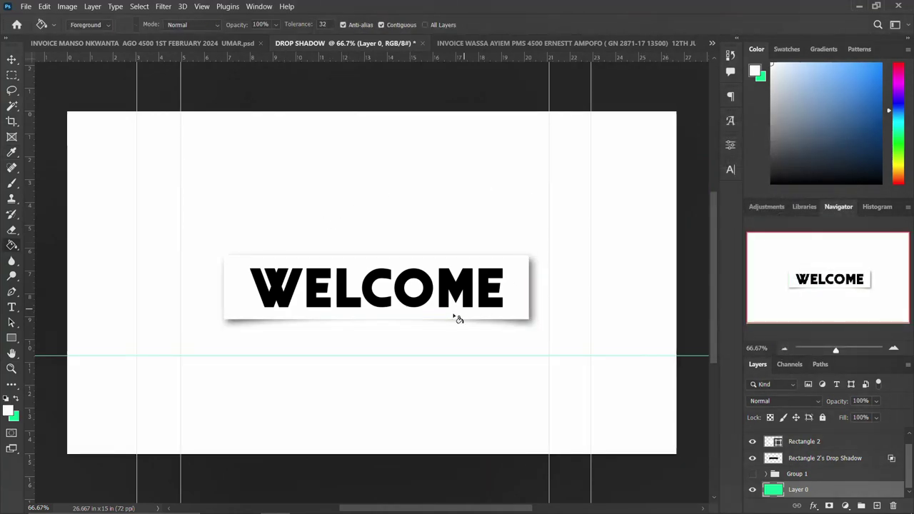
{"action": "left_click", "coordinate": [12, 60]}
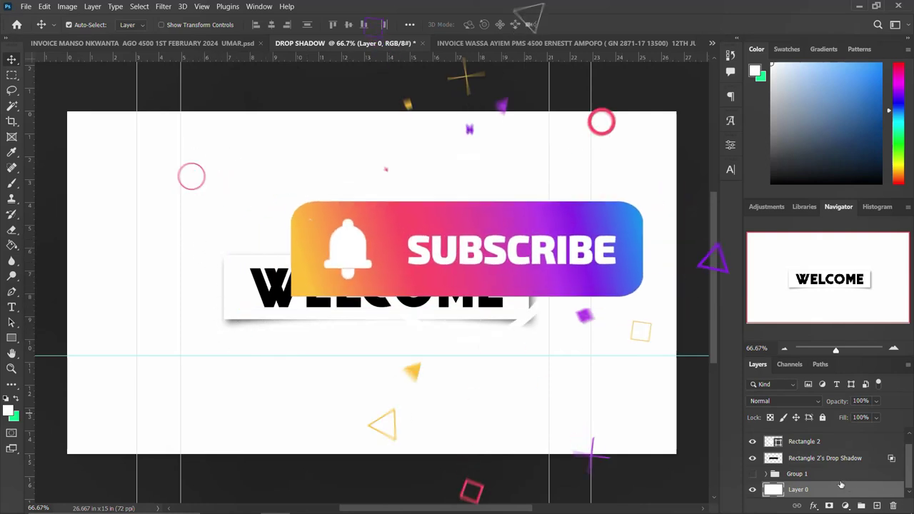
Group the welcome, Rectangle 2 and drop shadow layers into Group 2
{"action": "left_click", "coordinate": [811, 463]}
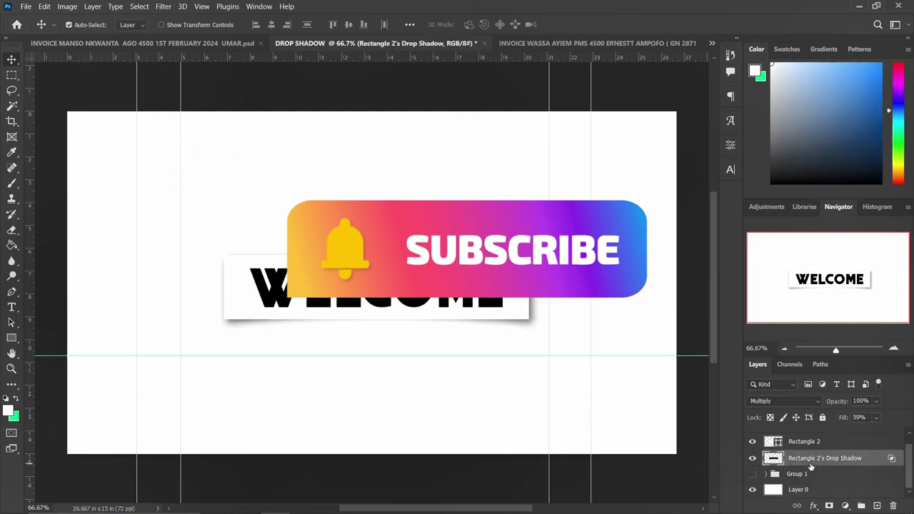
{"action": "left_click", "coordinate": [811, 463], "text": "ctrl"}
{"action": "scroll", "coordinate": [809, 450], "scroll_direction": "up", "scroll_amount": 1}
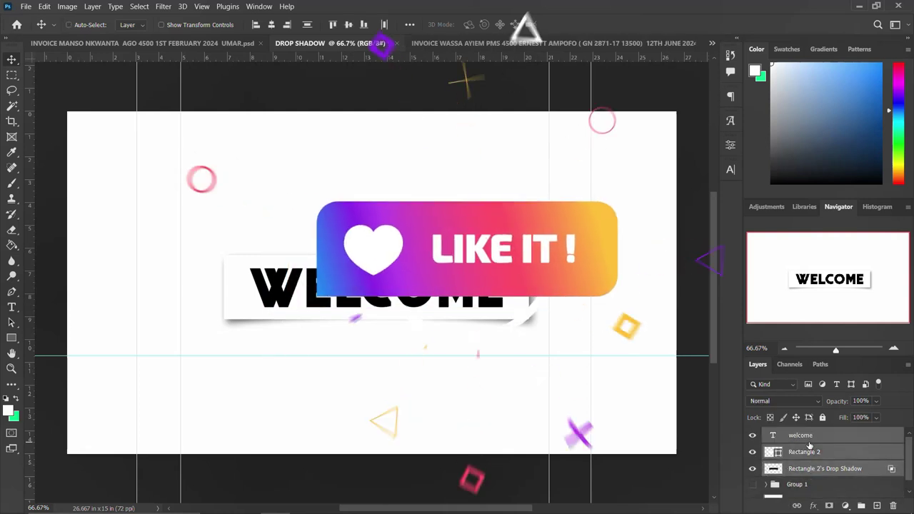
{"action": "key", "text": "ctrl+g"}
Scale Group 2 up to about 125.72% with Free Transform
{"action": "key", "text": "ctrl+t"}
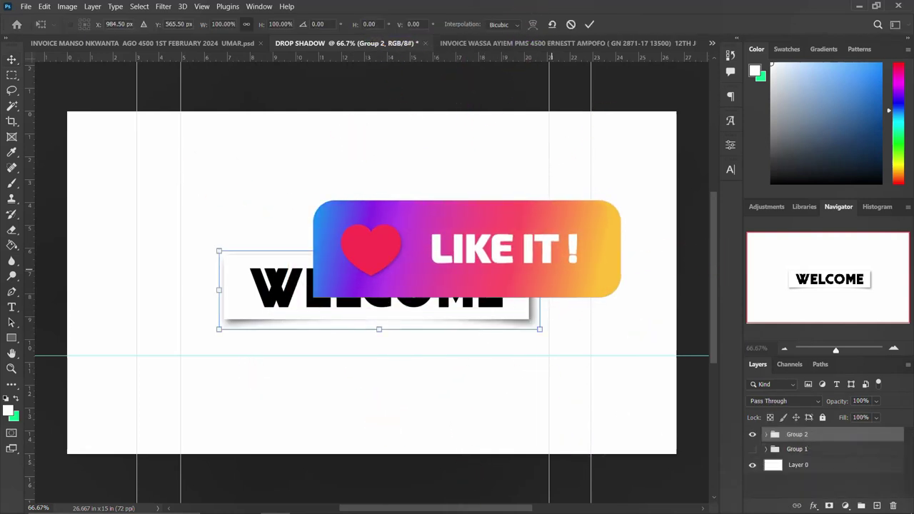
{"action": "left_click_drag", "start_coordinate": [539, 251], "coordinate": [579, 242]}
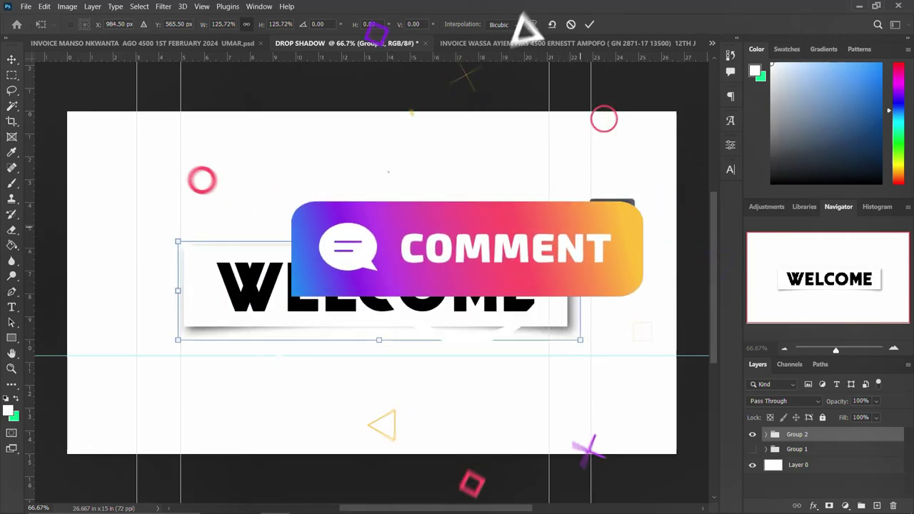
{"action": "key", "text": "Return"}
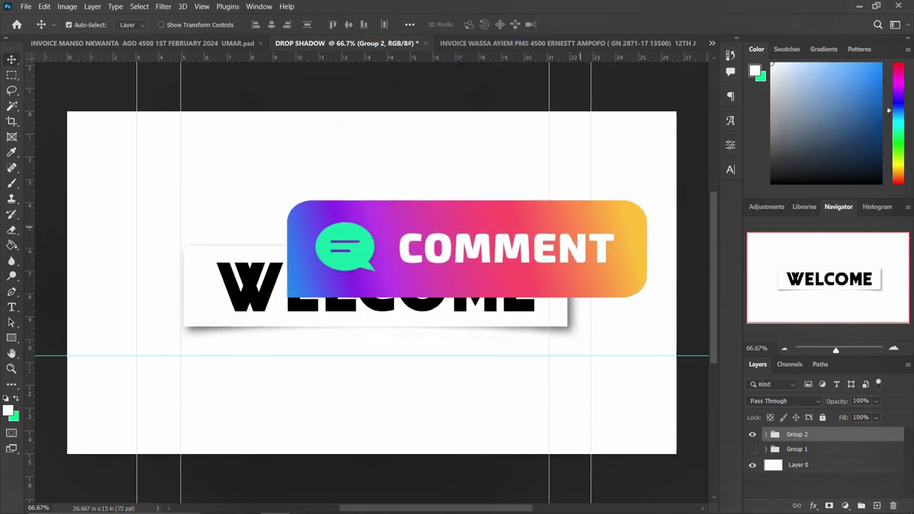